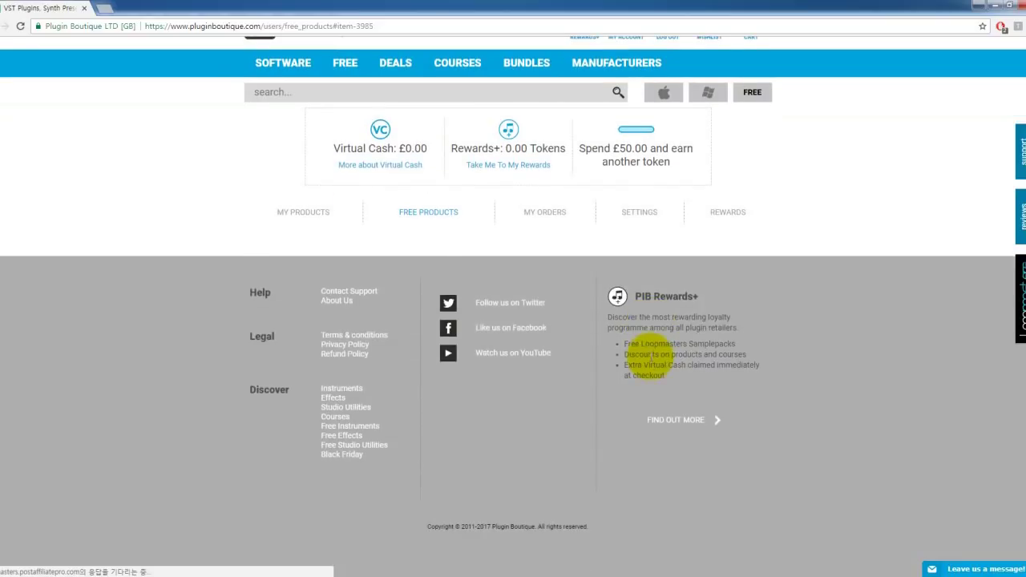
# Step: Look through the account's free products for the ComBear compressor's Windows download and installation instructions
pyautogui.scroll(-3, 648, 339)
pyautogui.scroll(1, 553, 264)
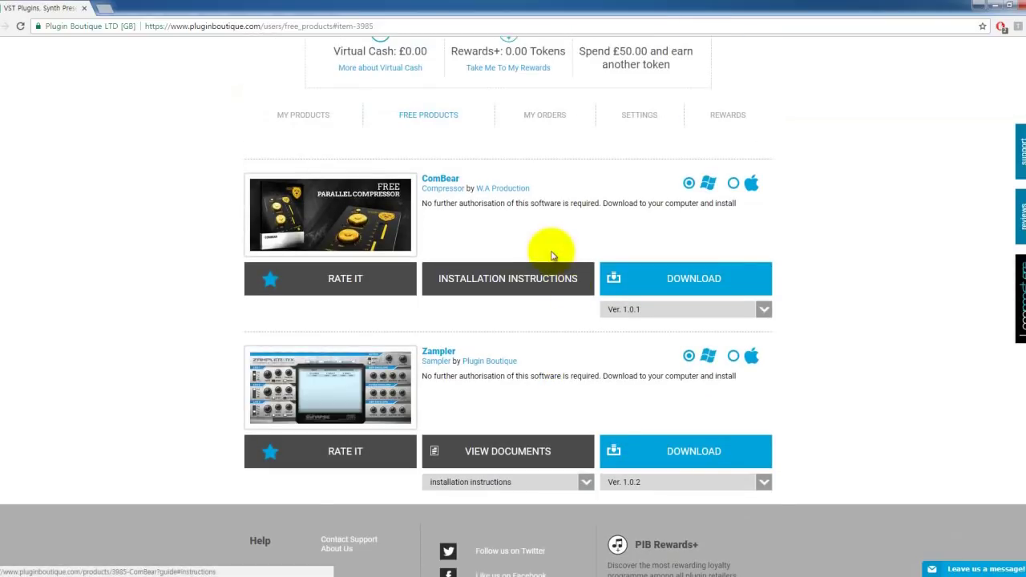
pyautogui.scroll(1, 457, 256)
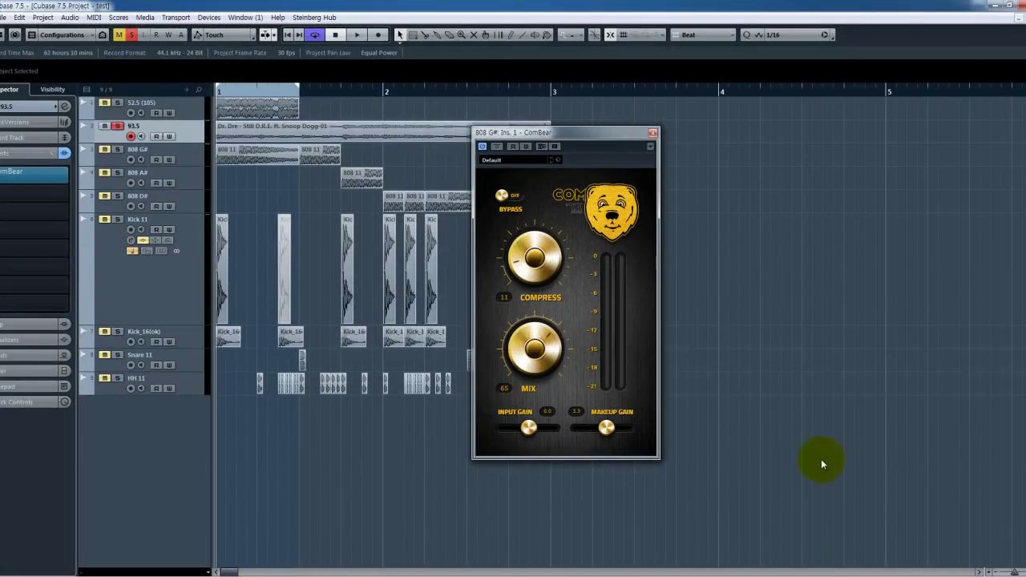
# Step: On the 808 G# track's ComBear insert, set Compress to 32, Mix to 61 and Makeup Gain to 9.6
pyautogui.moveTo(542, 131); pyautogui.dragTo(580, 142)
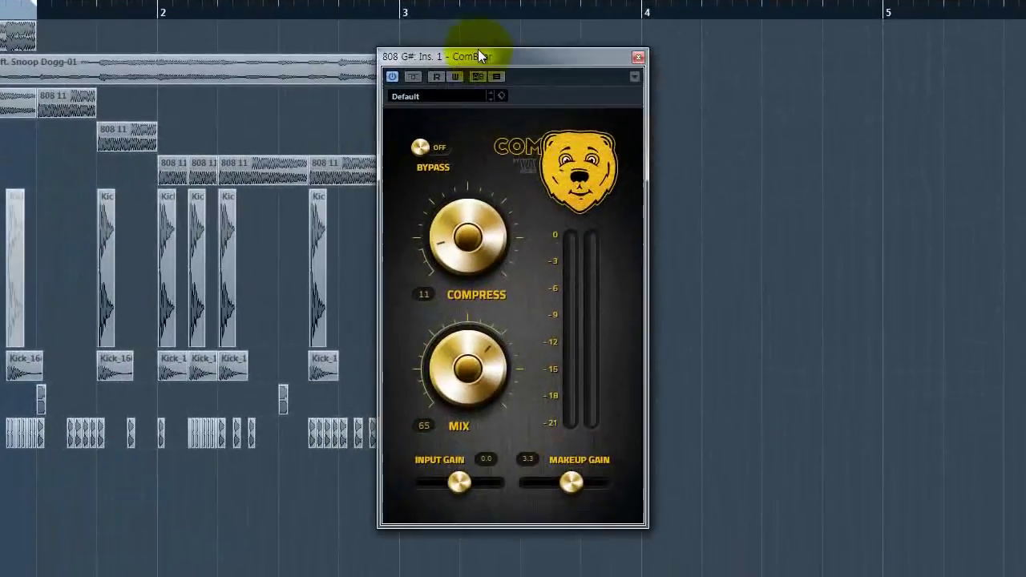
pyautogui.moveTo(470, 241); pyautogui.dragTo(431, 62)
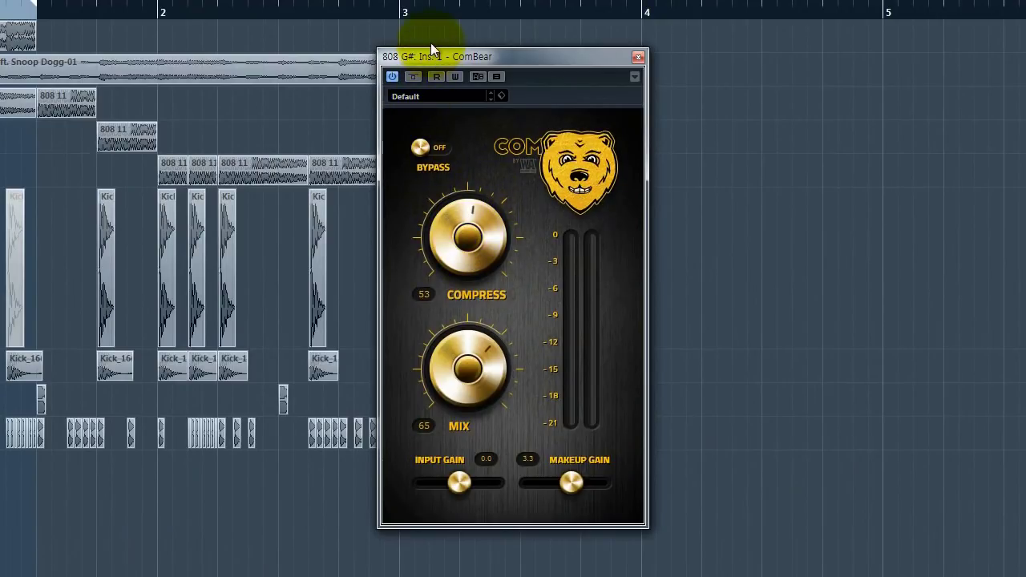
pyautogui.moveTo(464, 218); pyautogui.dragTo(448, 168)
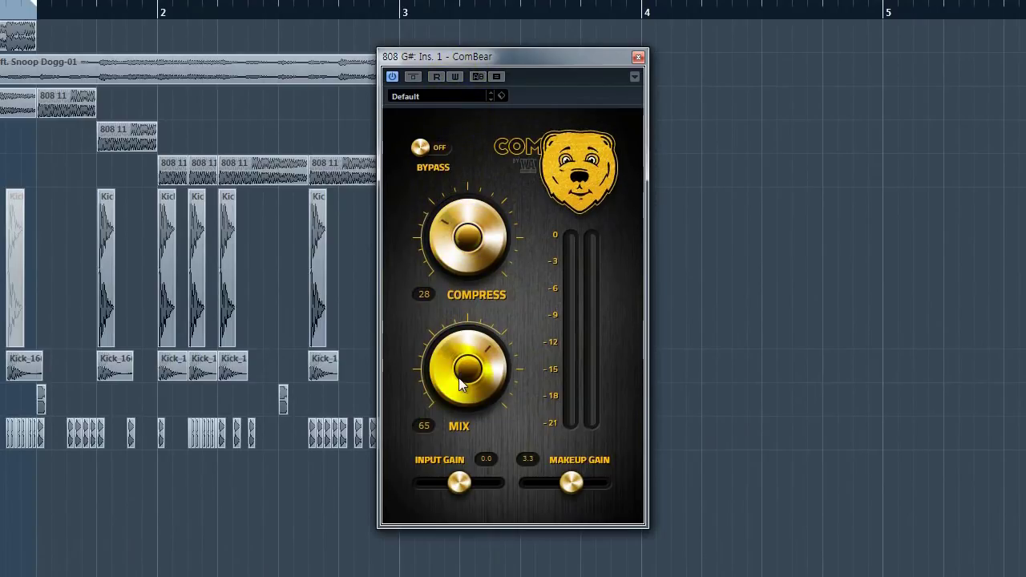
pyautogui.moveTo(465, 367)
pyautogui.mouseDown()
pyautogui.moveTo(459, 339)
pyautogui.moveTo(459, 387)
pyautogui.mouseUp()
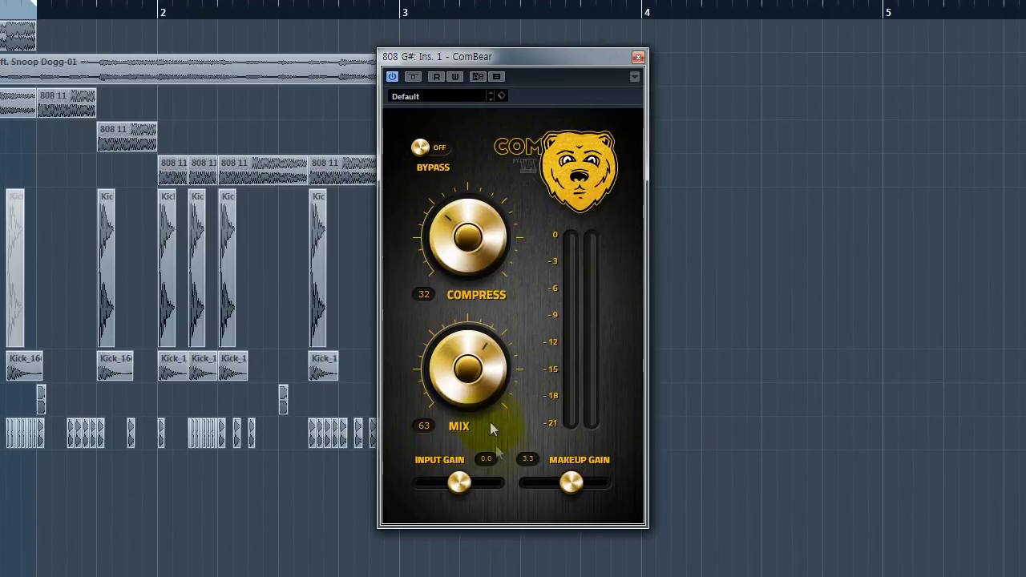
pyautogui.moveTo(475, 389)
pyautogui.mouseDown()
pyautogui.moveTo(467, 440)
pyautogui.moveTo(470, 391)
pyautogui.mouseUp()
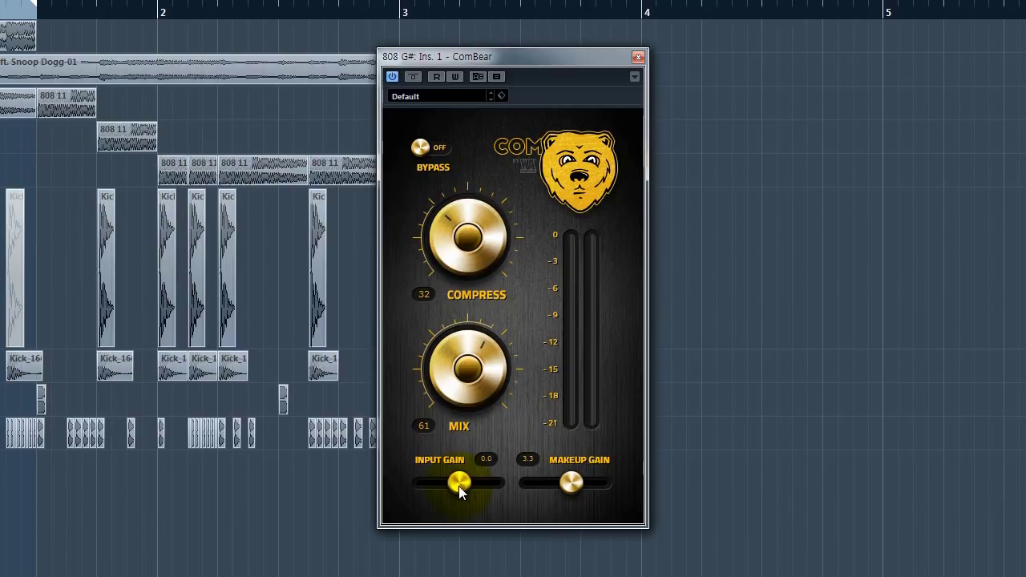
pyautogui.moveTo(459, 263); pyautogui.dragTo(549, 257)
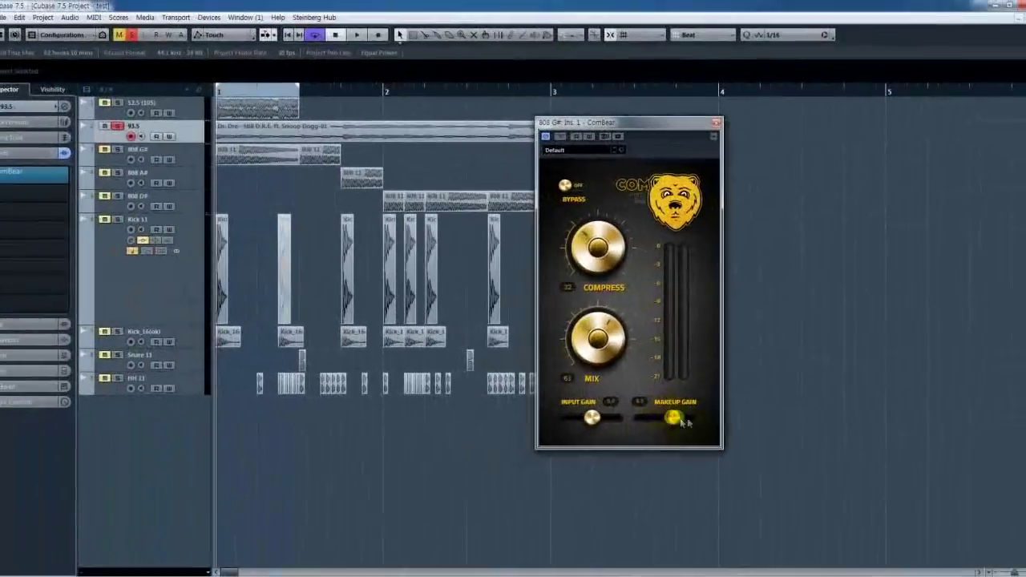
pyautogui.scroll(4, 680, 421)
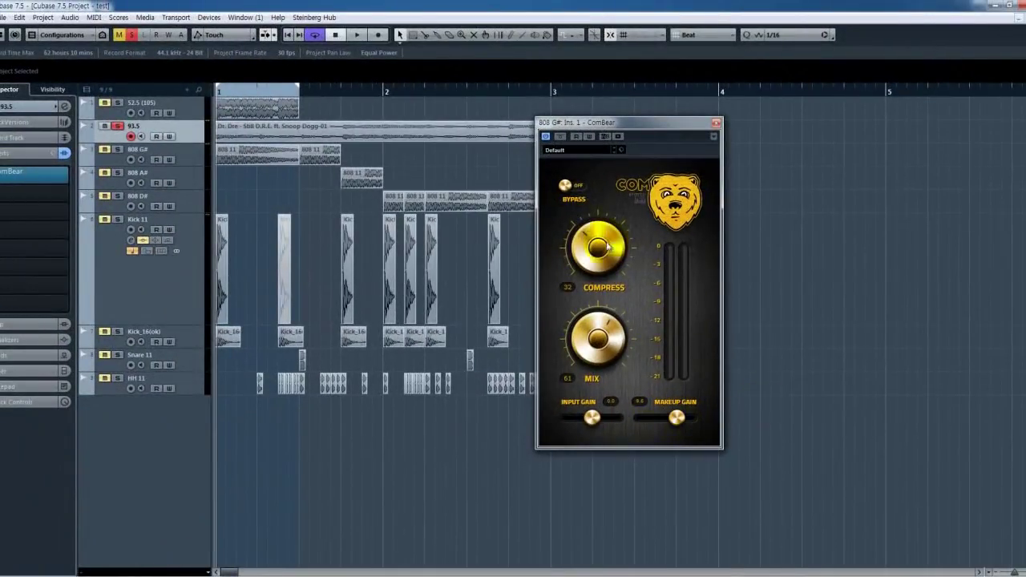
# Step: Switch ComBear's own bypass on and off twice to check the control
pyautogui.click(565, 186)
pyautogui.click(565, 186)
pyautogui.click(565, 186)
pyautogui.click(565, 186)
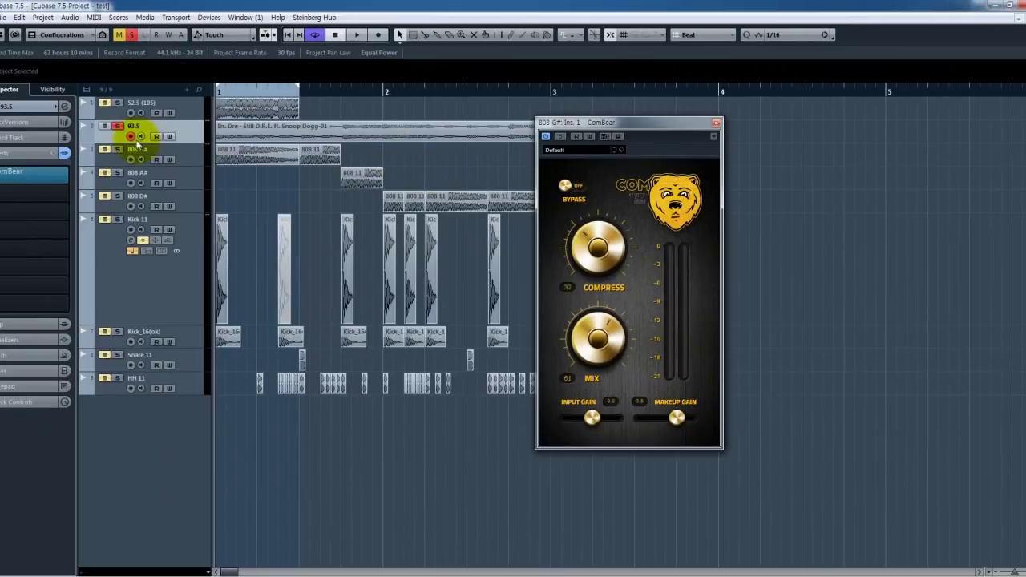
# Step: Solo the 808 G# track instead of the 93.5 track, select it and enlarge its track height
pyautogui.click(118, 127)
pyautogui.click(116, 251)
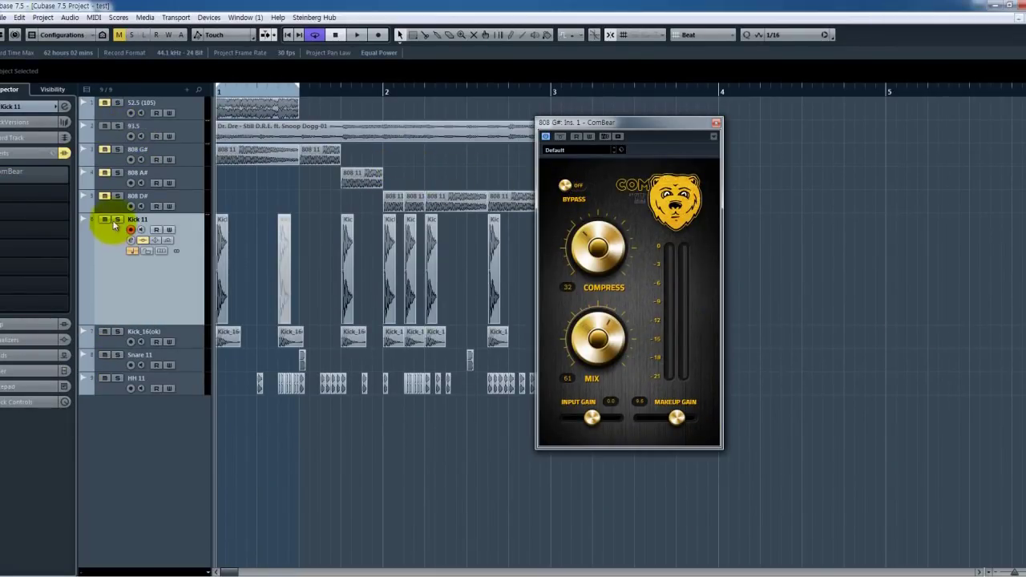
pyautogui.click(117, 152)
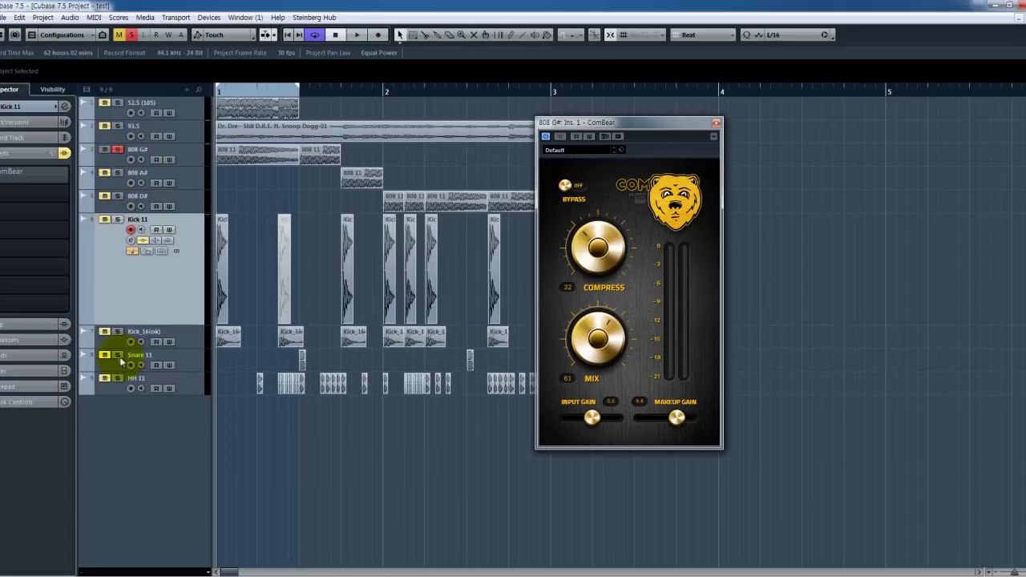
pyautogui.click(123, 165)
pyautogui.moveTo(120, 167); pyautogui.dragTo(100, 240)
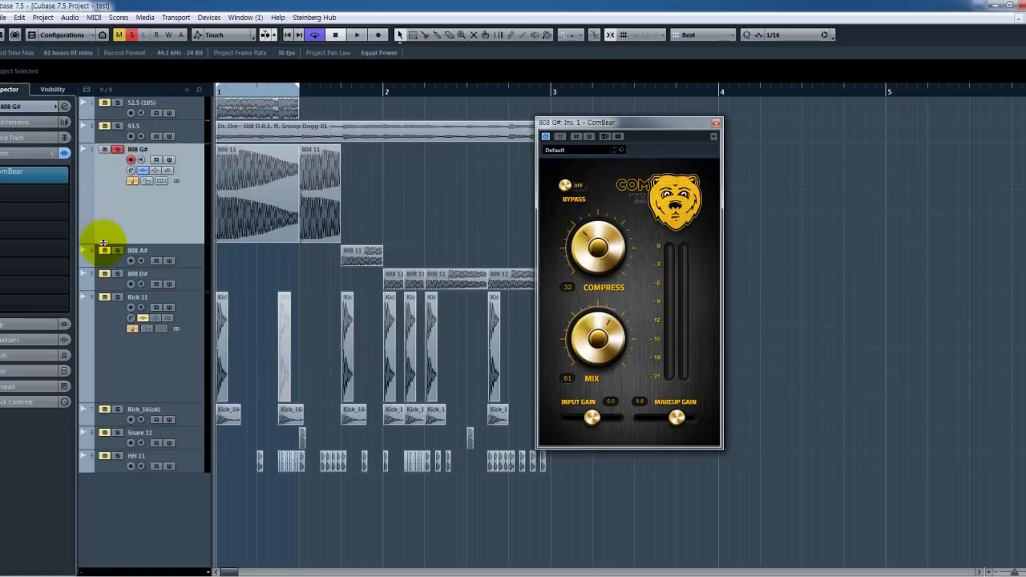
# Step: Close the ComBear window, reopen it from the 808 G# track's insert and place it clear of that track's clips
pyautogui.click(715, 123)
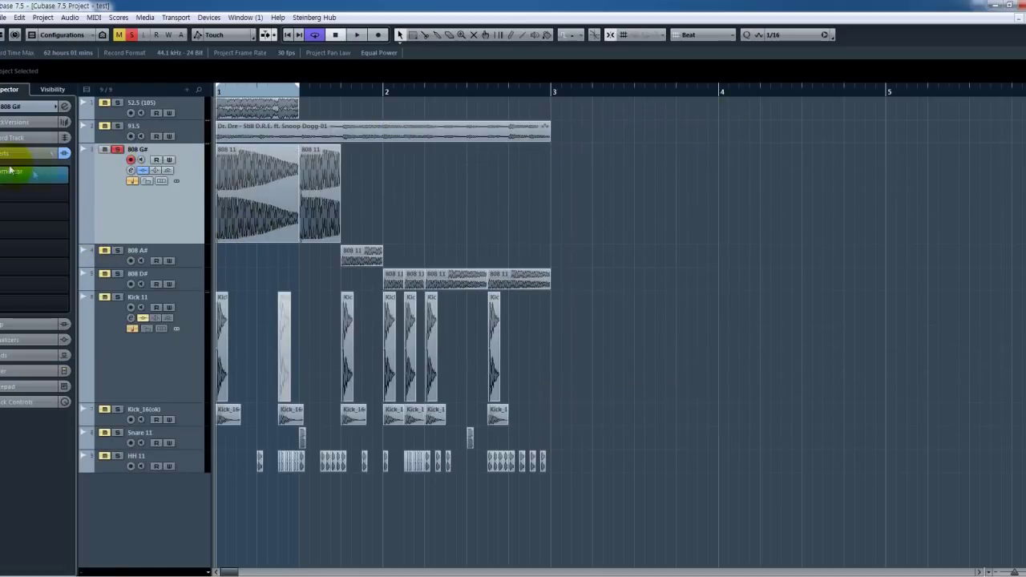
pyautogui.click(12, 171)
pyautogui.moveTo(625, 122); pyautogui.dragTo(678, 104)
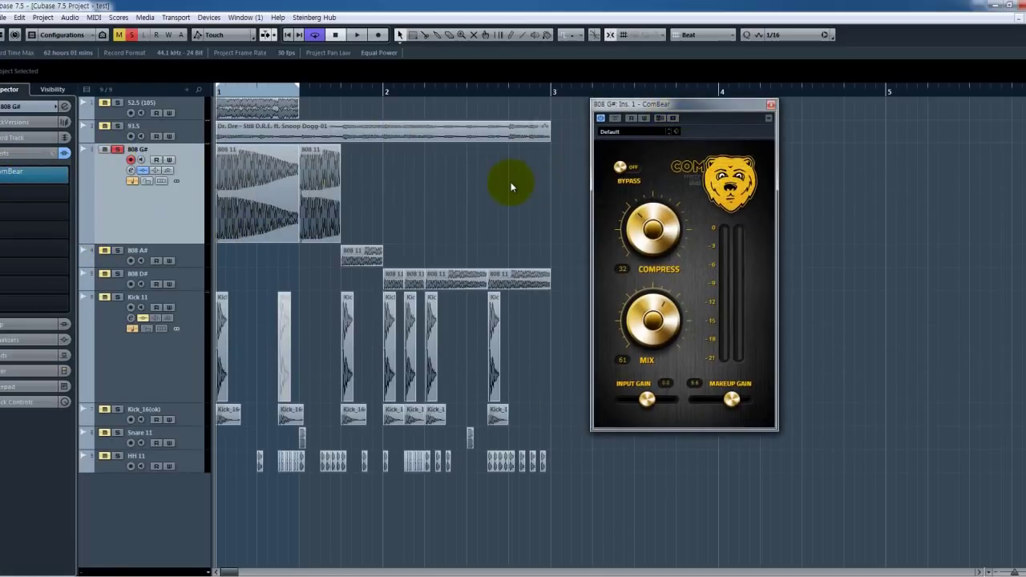
pyautogui.moveTo(603, 104); pyautogui.dragTo(598, 158)
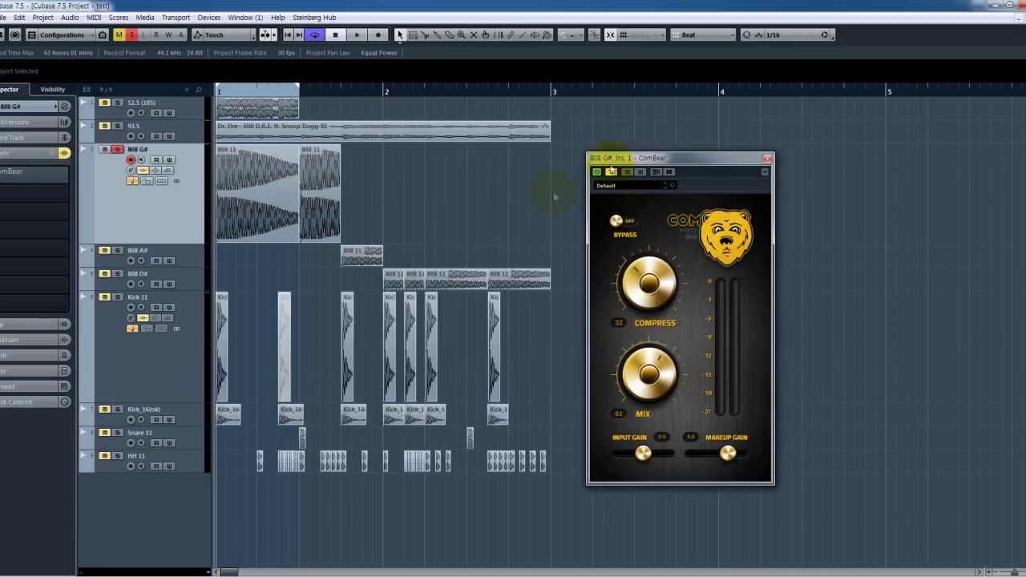
# Step: Play the soloed 808 G# loop with the ComBear insert bypassed and active to compare the sound
pyautogui.press('h')
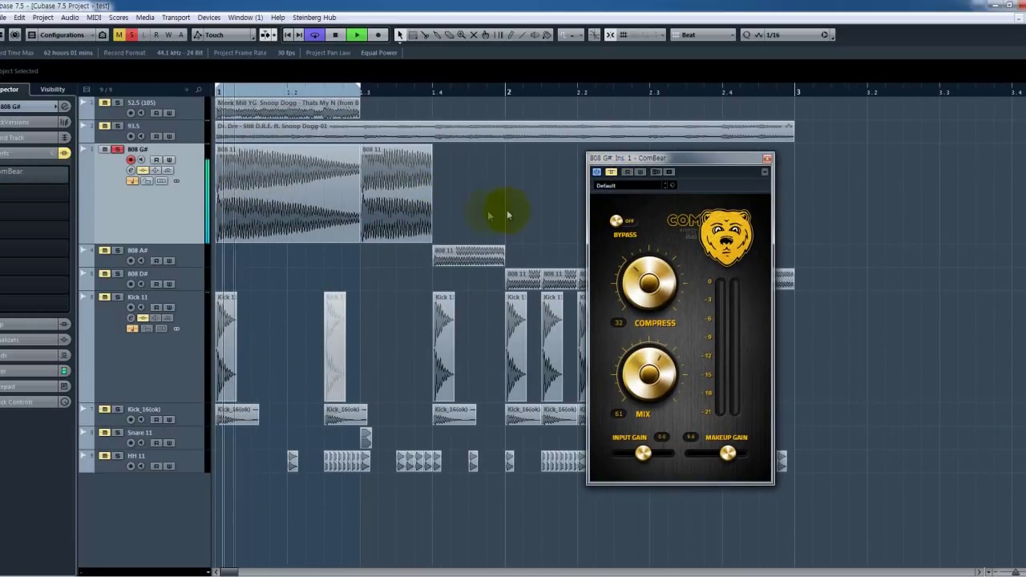
pyautogui.press('F3')
pyautogui.moveTo(290, 391); pyautogui.dragTo(290, 381)
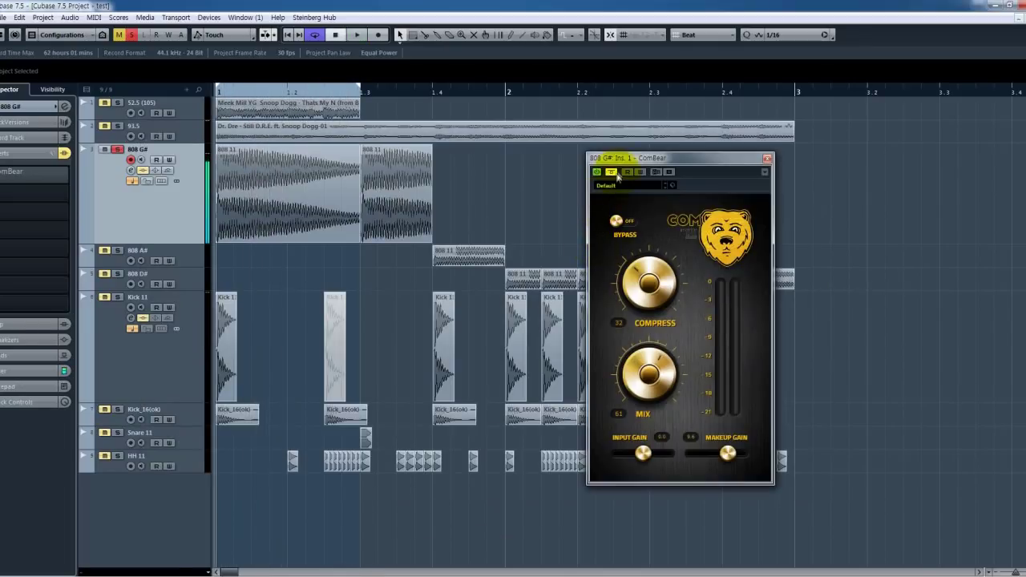
pyautogui.press('space')
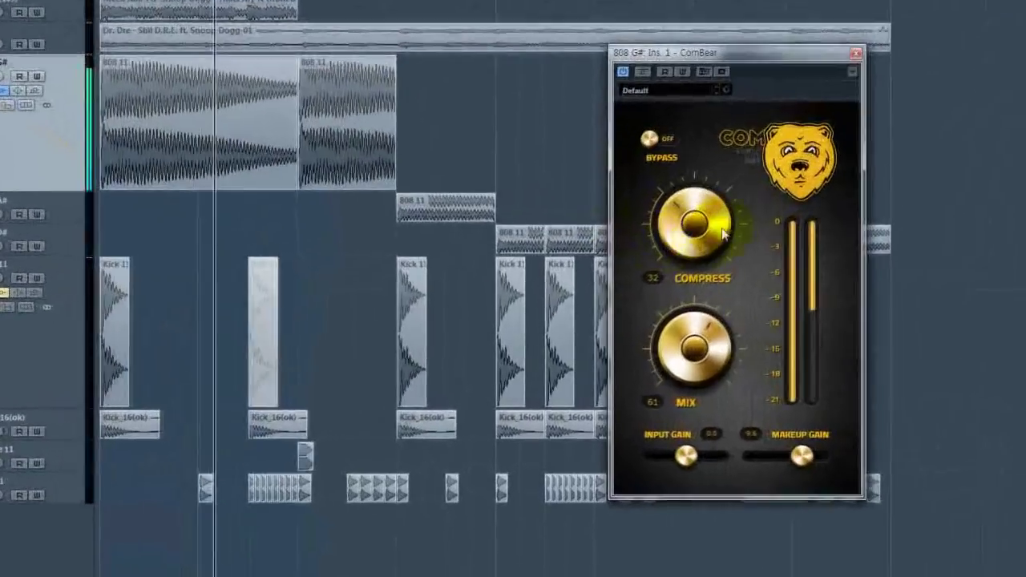
# Step: Set ComBear's Compress to 16 and Makeup Gain to 3.2, and compare the 808 G# sound with bypass on and off
pyautogui.moveTo(676, 255); pyautogui.dragTo(699, 290)
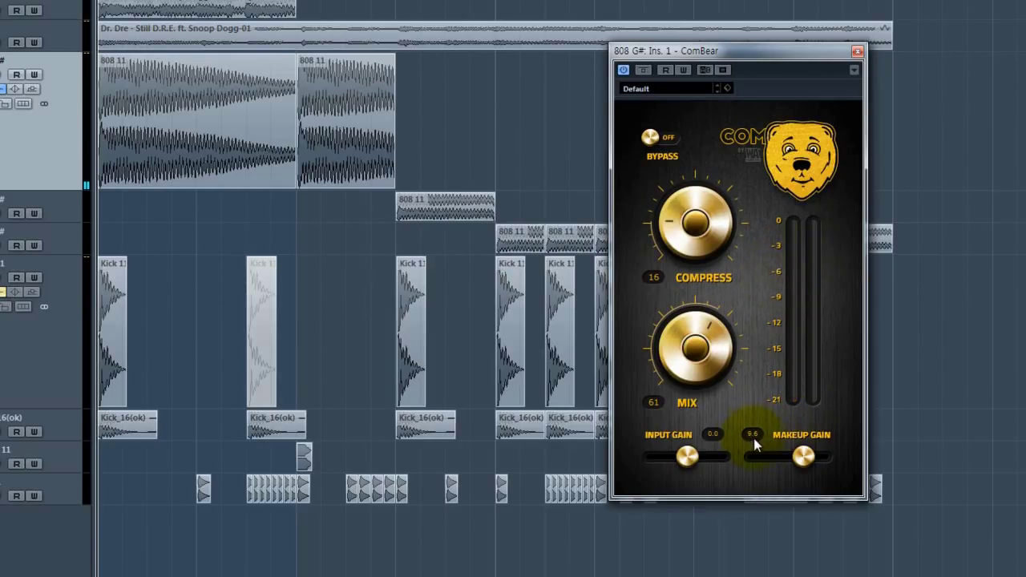
pyautogui.moveTo(799, 463); pyautogui.dragTo(782, 463)
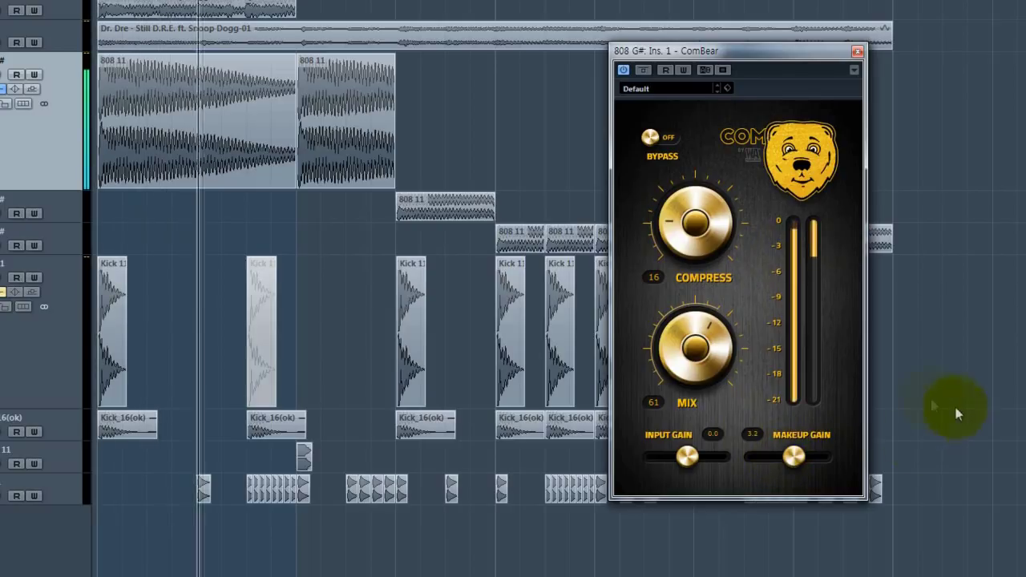
pyautogui.click(649, 137)
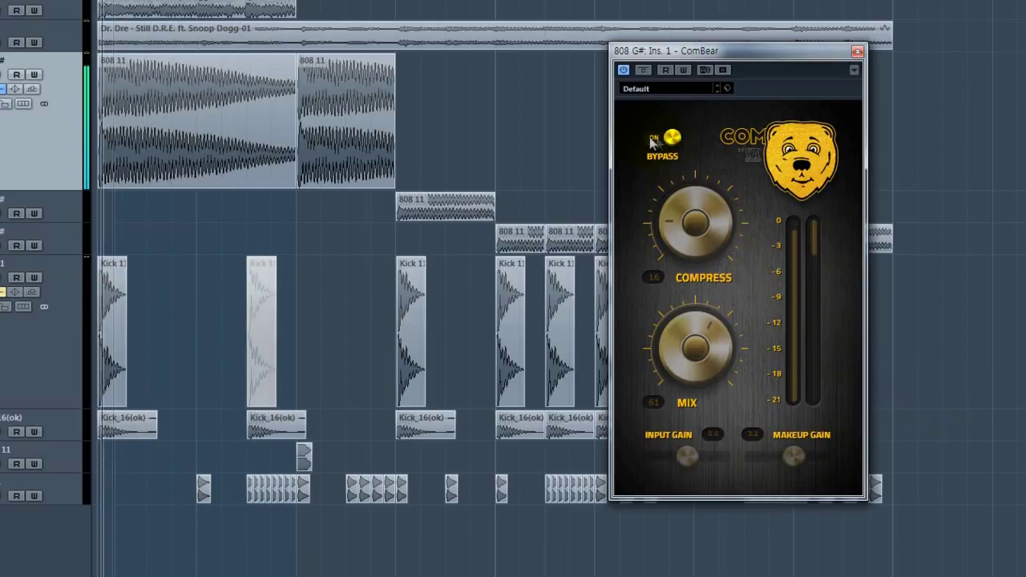
pyautogui.click(668, 137)
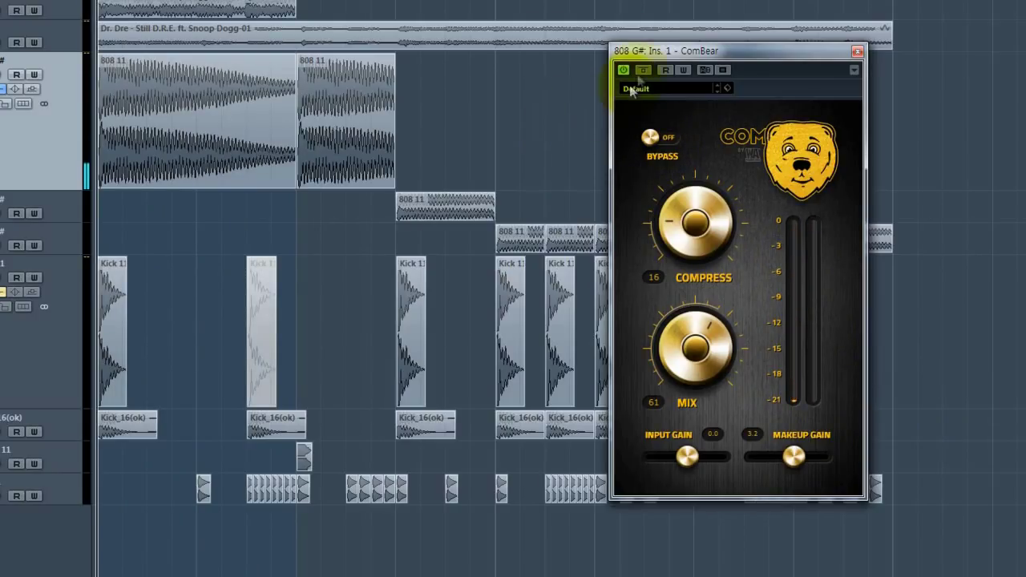
pyautogui.moveTo(644, 57); pyautogui.dragTo(570, 46)
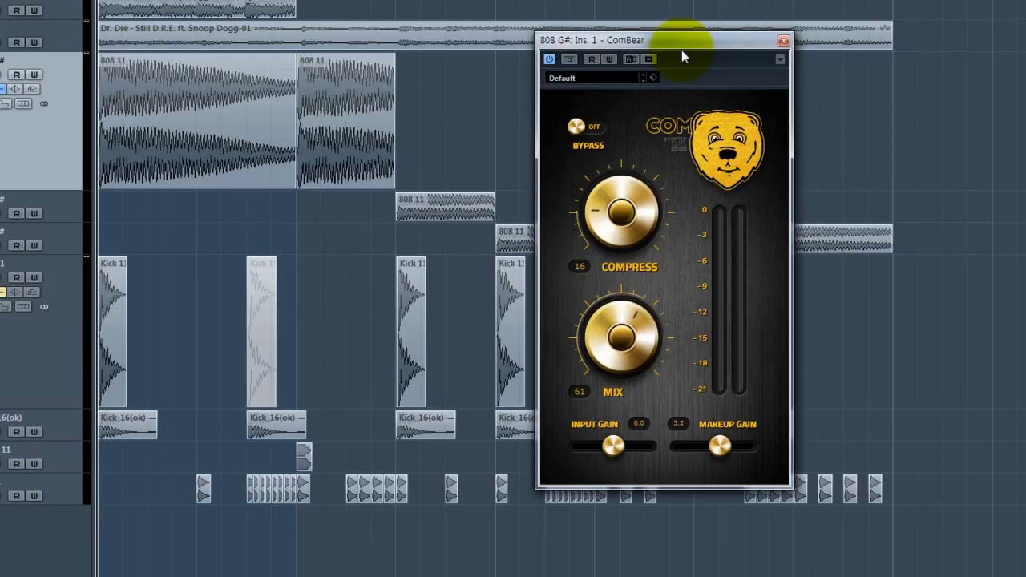
# Step: While the 808 G# loop plays, set ComBear's Compress to 22, Mix to 51 and Makeup Gain to 6.1
pyautogui.press('space')
pyautogui.moveTo(606, 224); pyautogui.dragTo(606, 202)
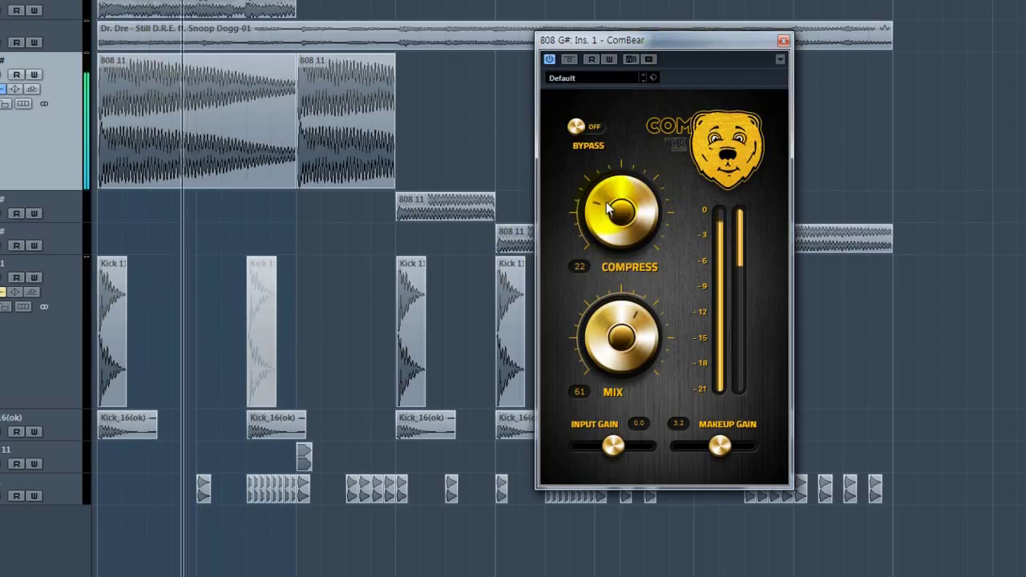
pyautogui.scroll(-8, 606, 369)
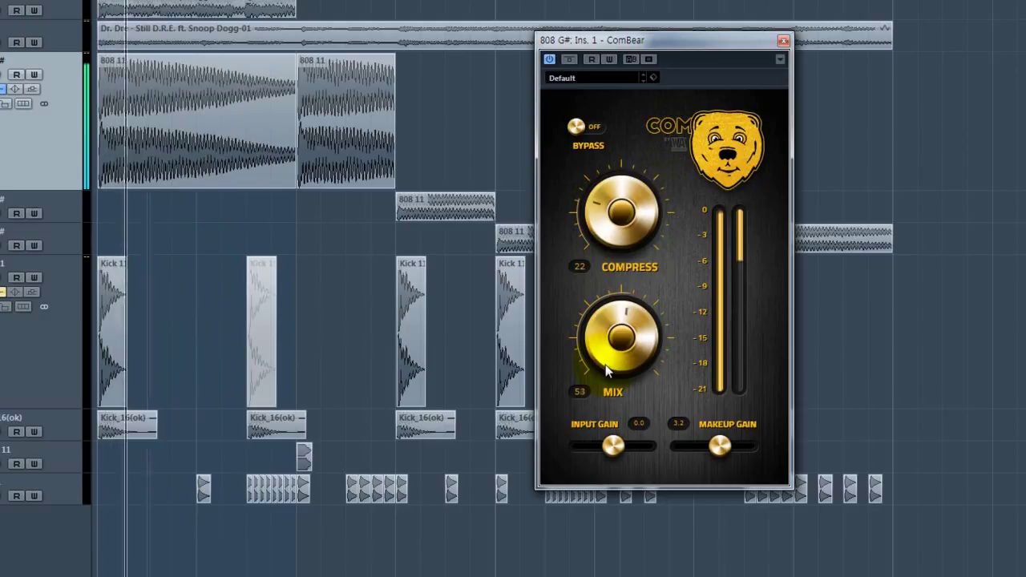
pyautogui.scroll(2, 607, 371)
pyautogui.scroll(7, 726, 449)
pyautogui.scroll(2, 735, 453)
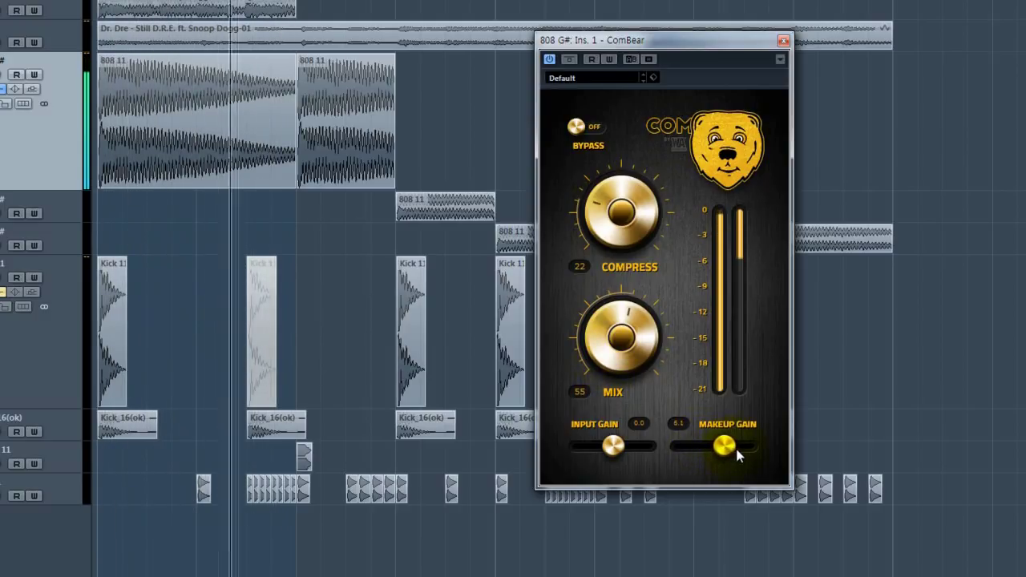
pyautogui.scroll(-4, 627, 365)
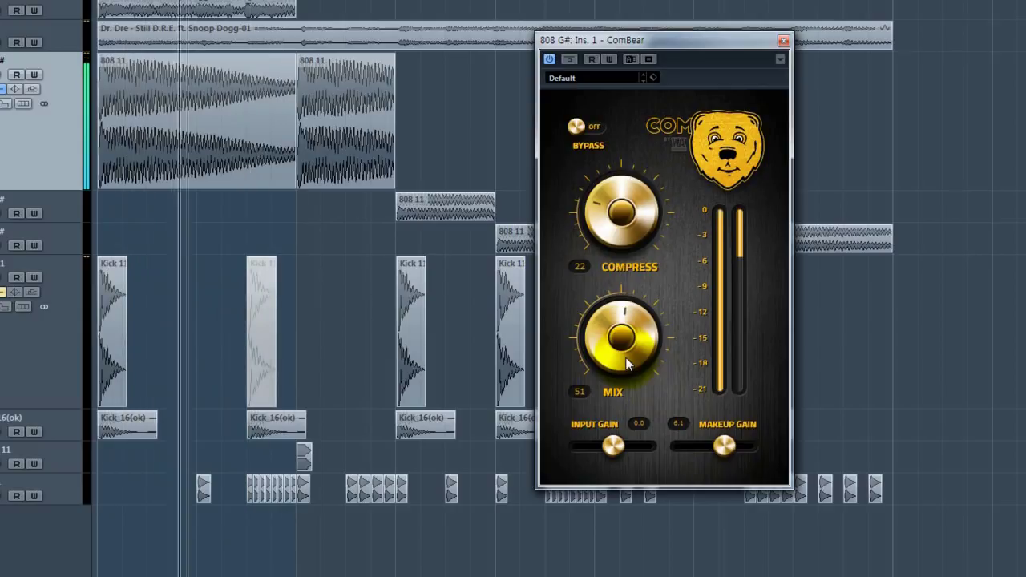
# Step: Compare the 808 G# loop during playback with ComBear bypassed and active, leaving the compressor active
pyautogui.click(578, 128)
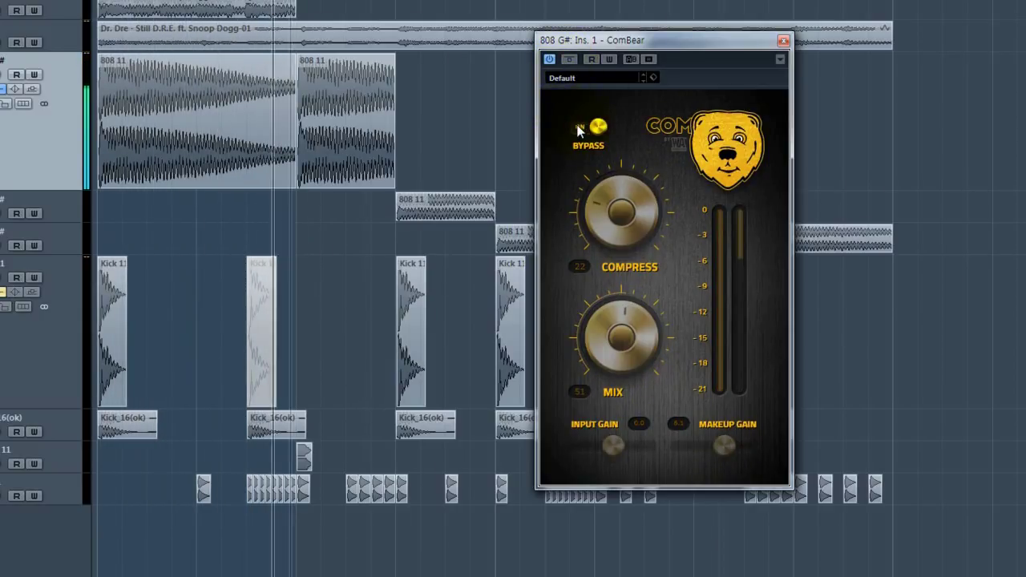
pyautogui.click(594, 129)
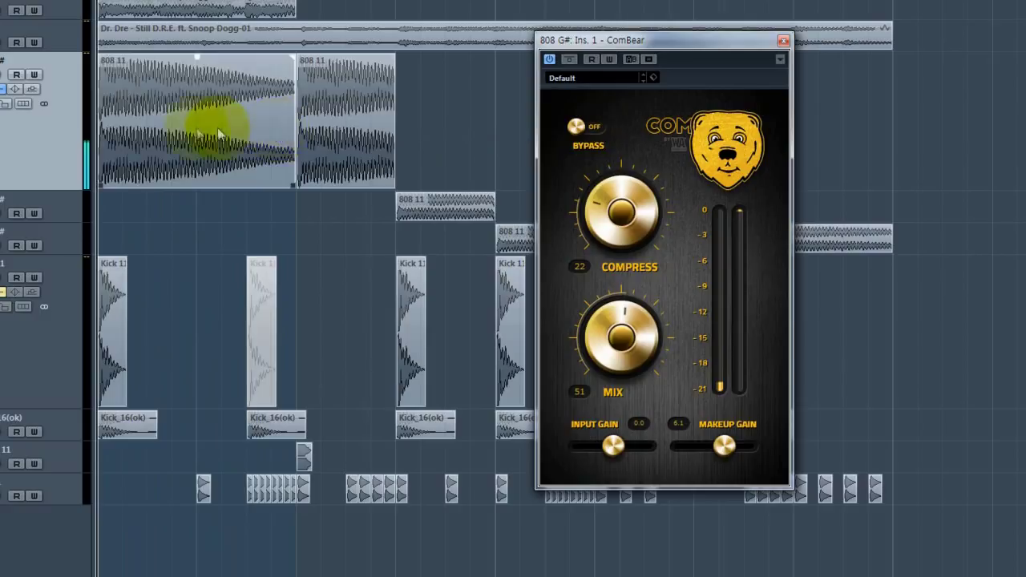
pyautogui.click(197, 138)
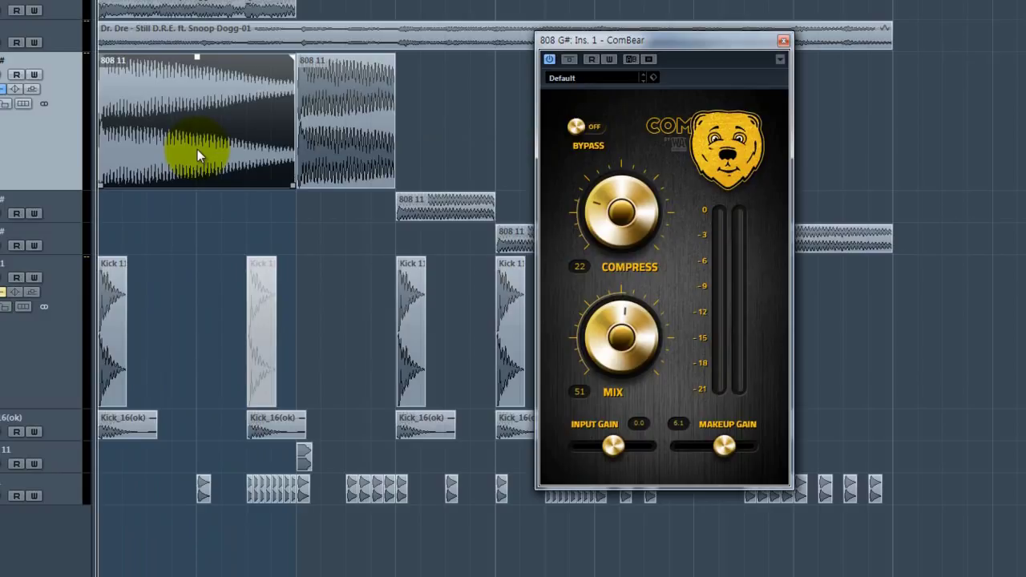
pyautogui.press('space')
pyautogui.click(336, 239)
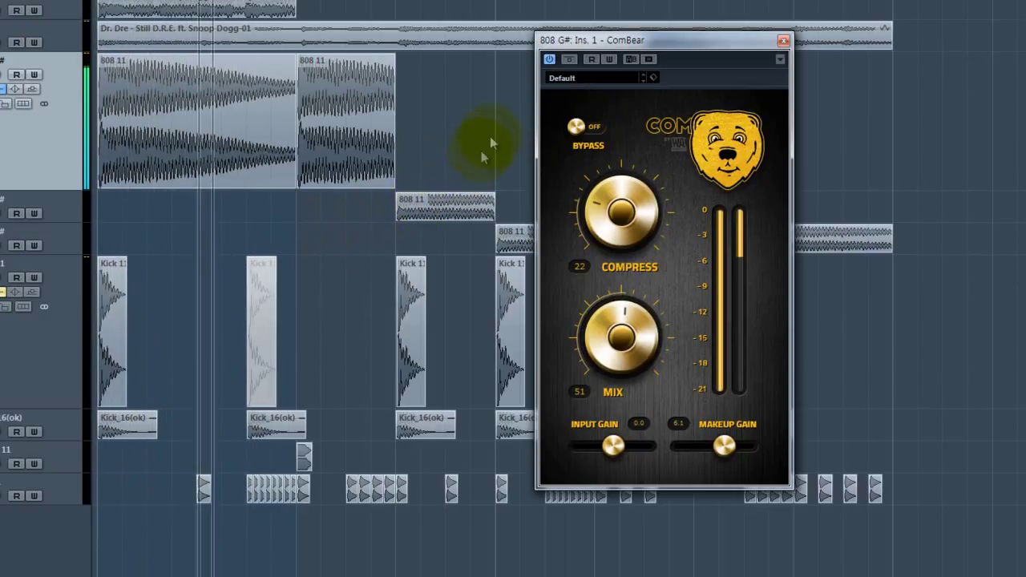
pyautogui.click(570, 59)
pyautogui.click(569, 59)
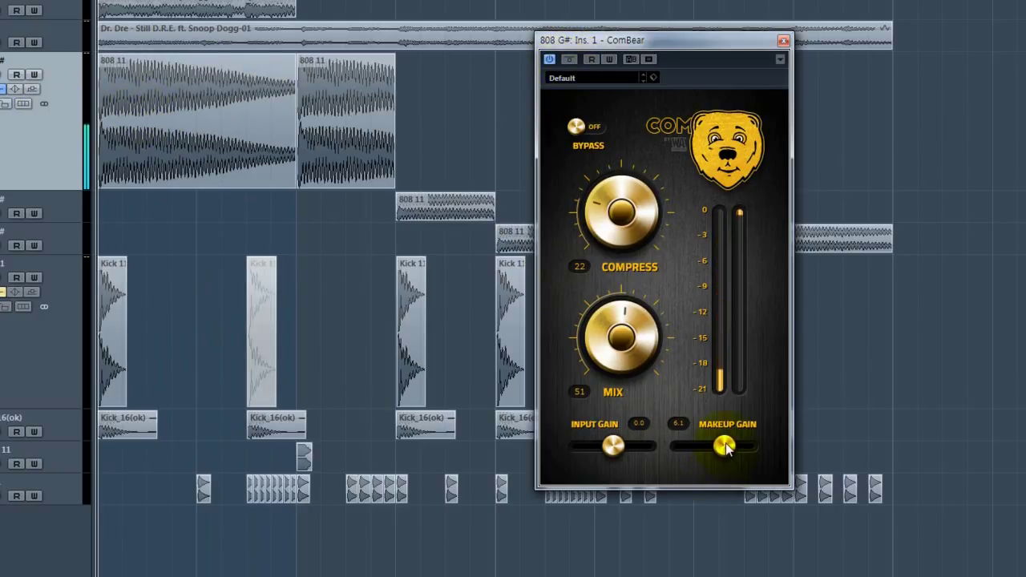
# Step: Open the mixer beside the ComBear window and lower the 808 G# channel fader to about -5 dB during playback
pyautogui.press('F3')
pyautogui.moveTo(629, 41); pyautogui.dragTo(962, 50)
pyautogui.press('space')
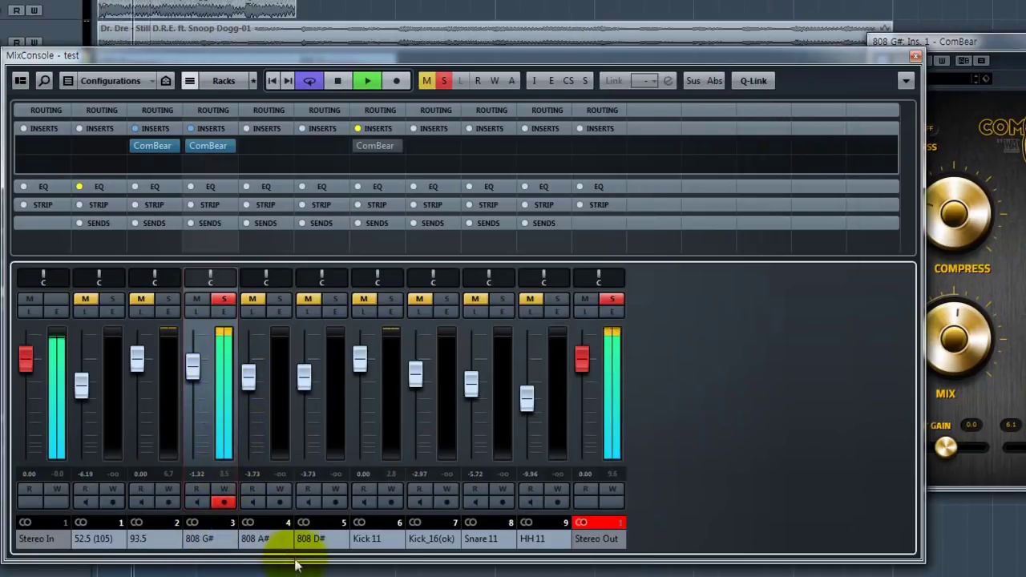
pyautogui.moveTo(192, 364); pyautogui.dragTo(192, 394)
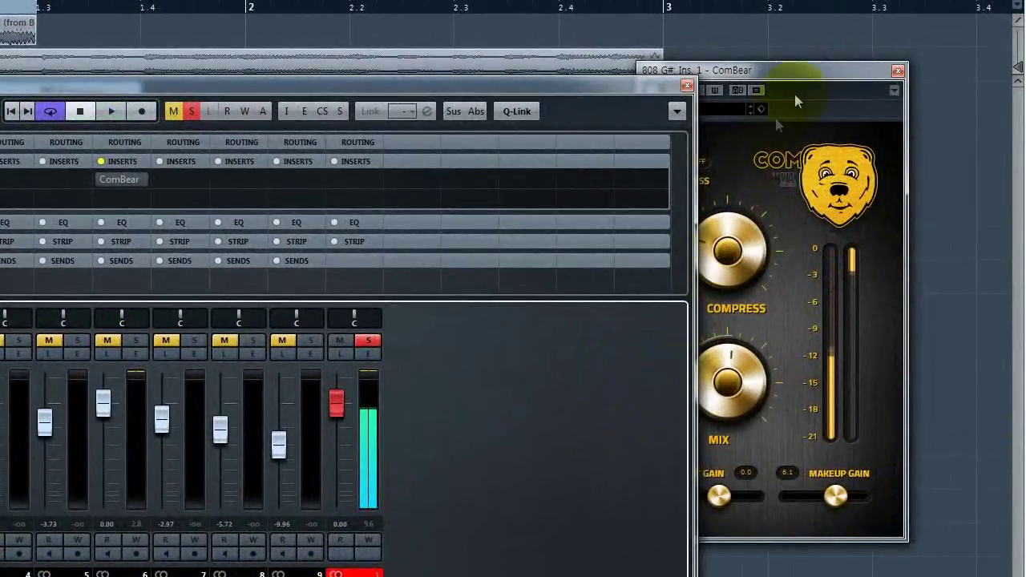
pyautogui.click(796, 100)
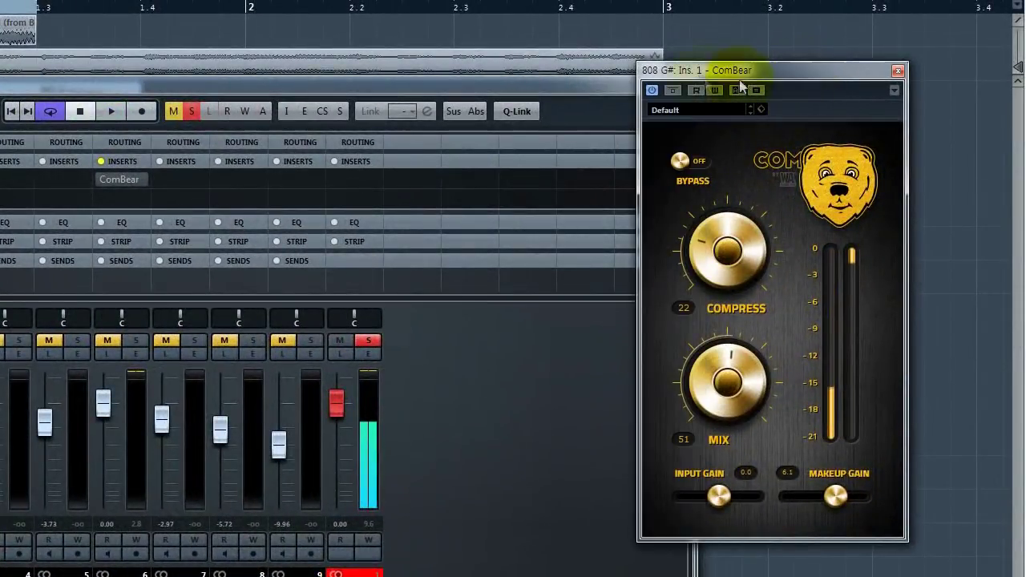
# Step: Compare the 808 G# loop through ComBear using the plug-in's bypass, stop playback and close the mixer
pyautogui.click(669, 92)
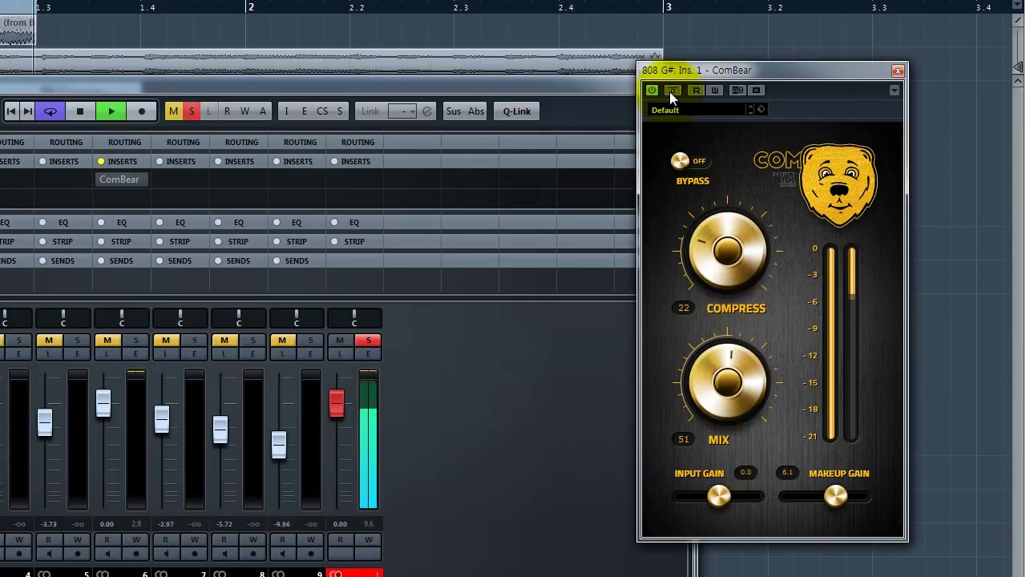
pyautogui.press('space')
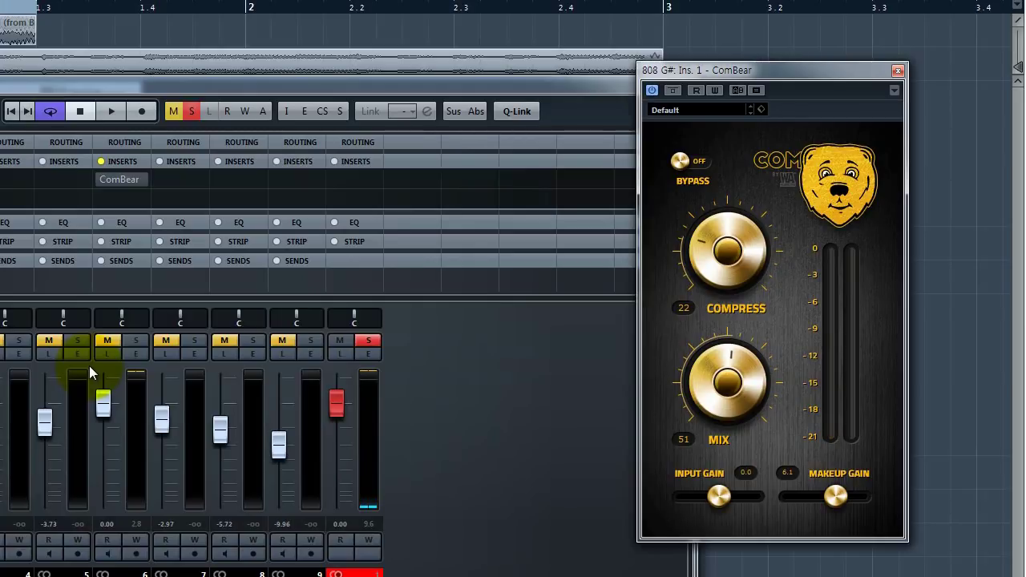
pyautogui.press('F3')
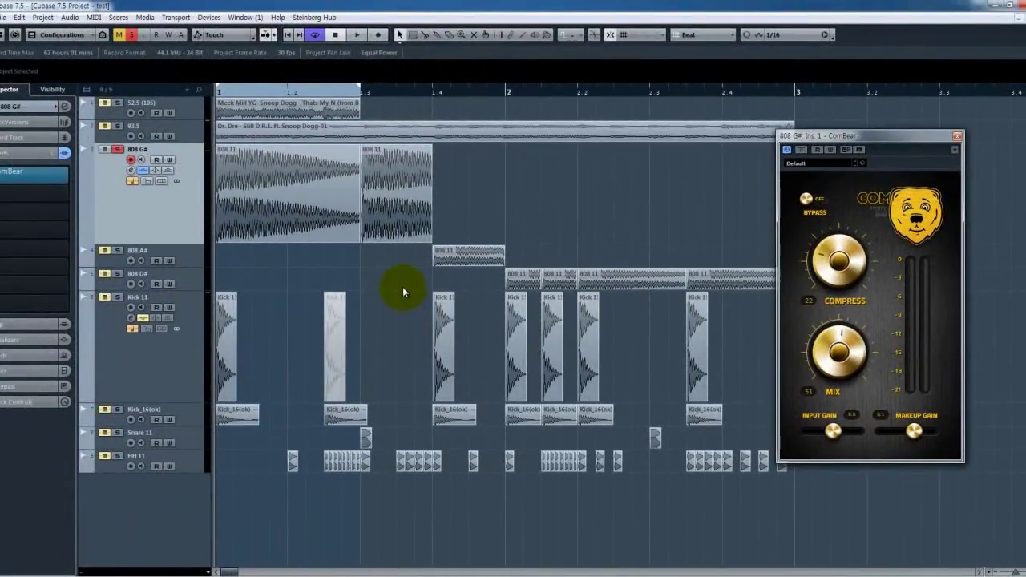
# Step: Zoom in on the arrangement and move the 808 G# ComBear window nearer the middle of the project
pyautogui.press('h')
pyautogui.press('h')
pyautogui.rightClick(456, 283)
pyautogui.click(454, 283)
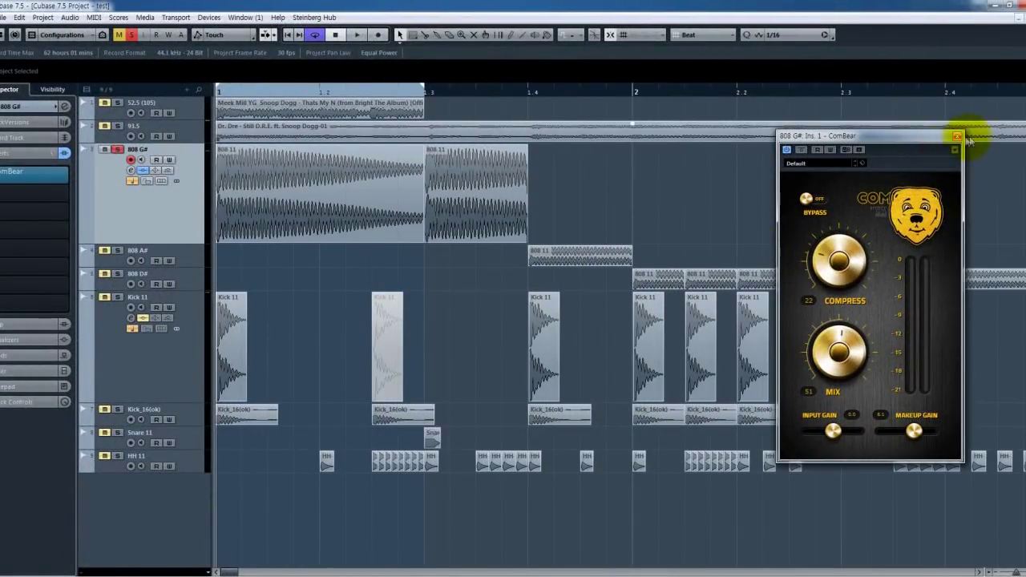
pyautogui.moveTo(922, 138); pyautogui.dragTo(745, 155)
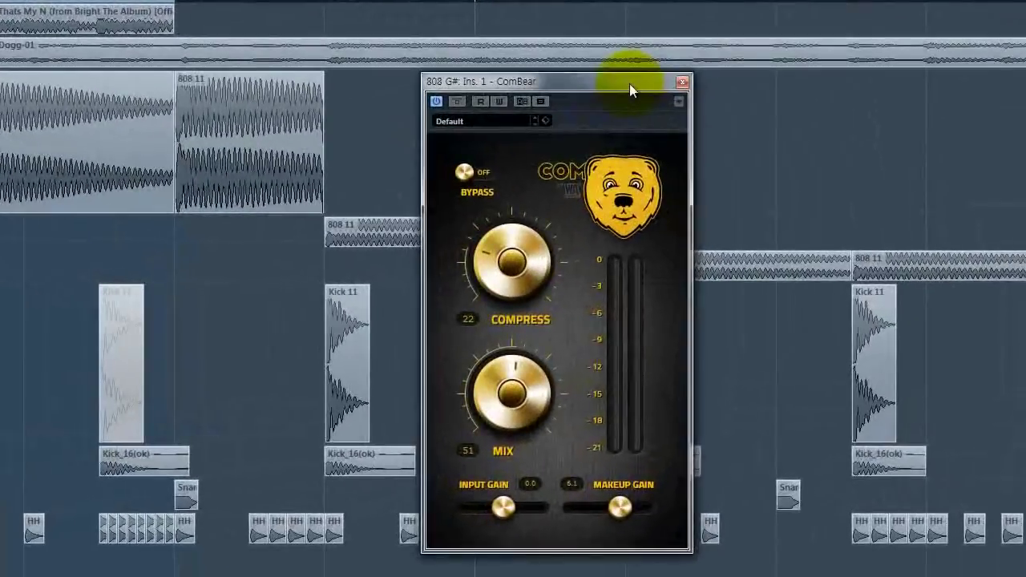
pyautogui.moveTo(629, 84); pyautogui.dragTo(625, 81)
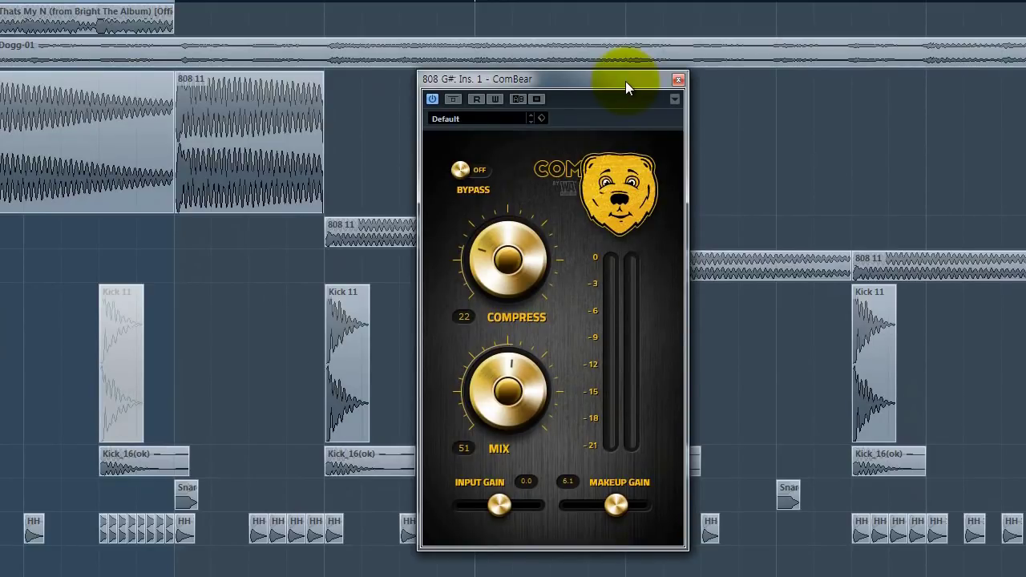
pyautogui.moveTo(624, 81)
pyautogui.mouseDown()
pyautogui.moveTo(603, 86)
pyautogui.moveTo(614, 62)
pyautogui.moveTo(608, 104)
pyautogui.moveTo(610, 74)
pyautogui.mouseUp()
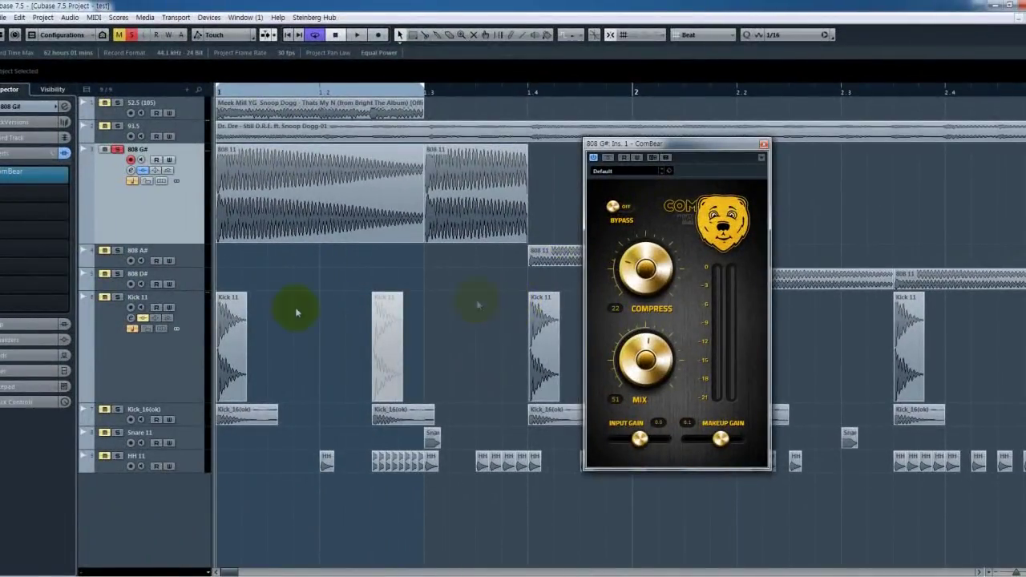
# Step: Solo the Kick 11 track instead of 808 G#, and replace the open plug-in window with Kick 11's ComBear
pyautogui.click(114, 355)
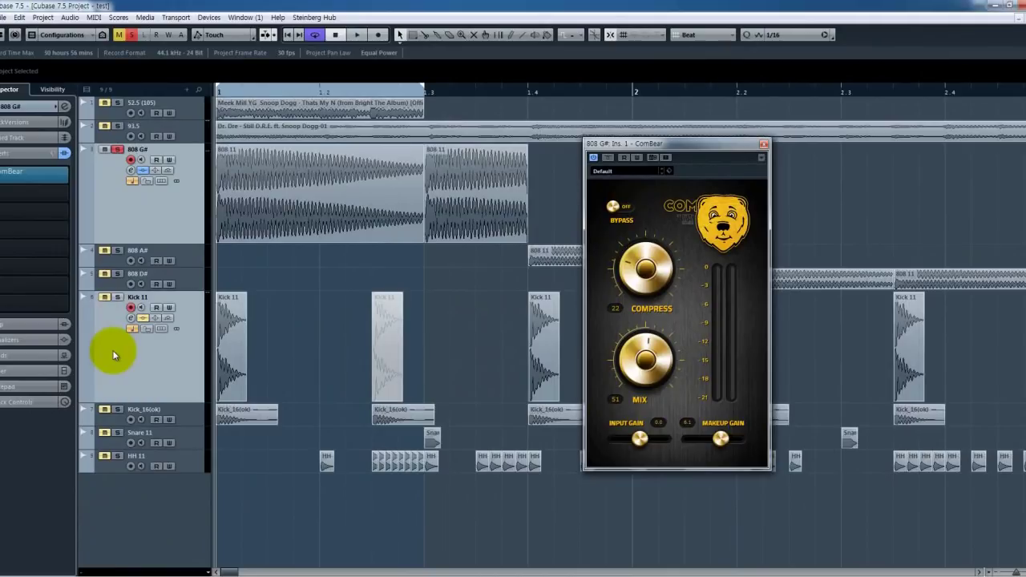
pyautogui.click(155, 234)
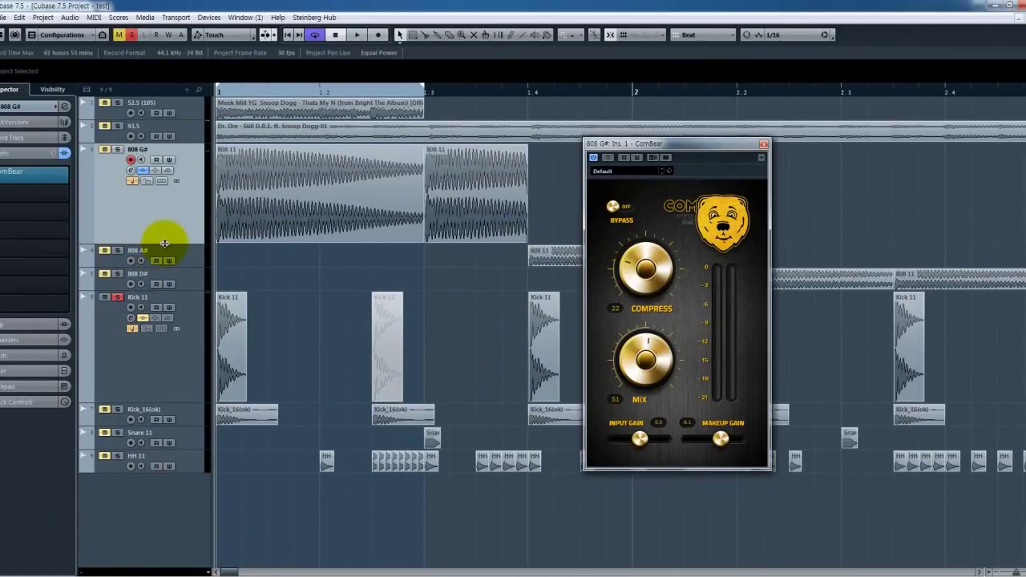
pyautogui.moveTo(164, 243); pyautogui.dragTo(170, 210)
pyautogui.click(158, 324)
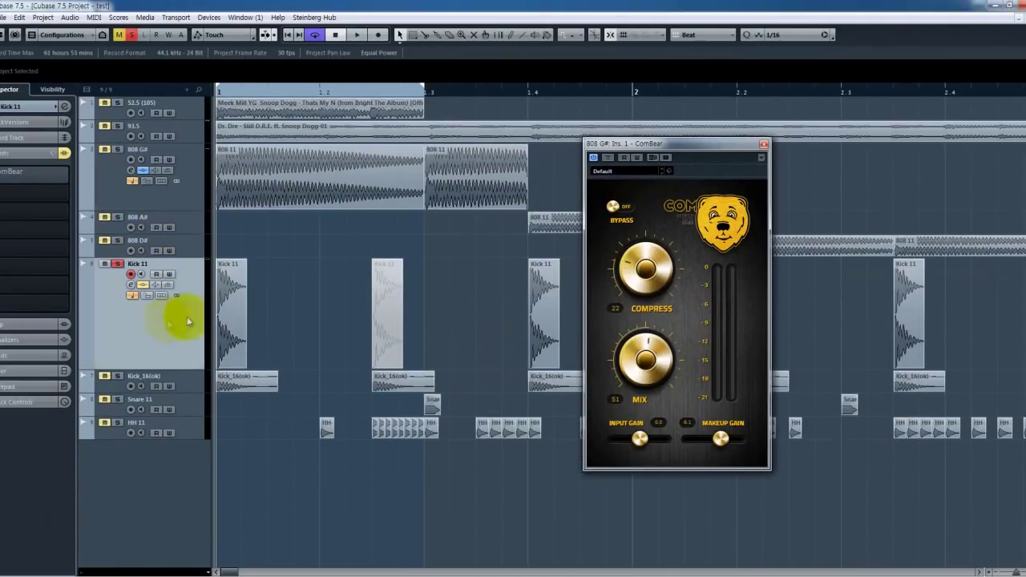
pyautogui.click(764, 144)
pyautogui.click(31, 177)
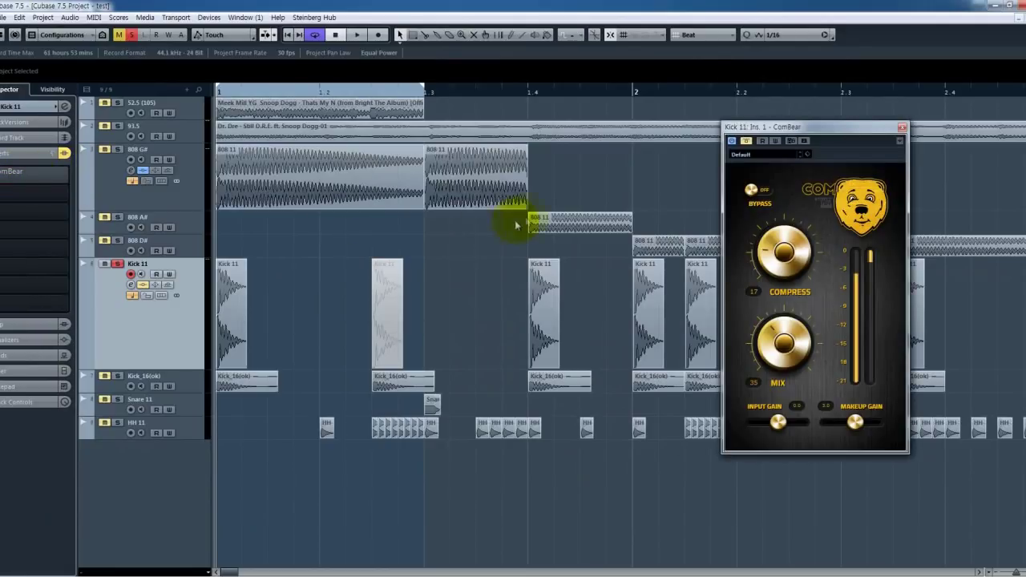
# Step: Play the Kick 11 loop and compare the sound with ComBear active and bypassed
pyautogui.click(749, 141)
pyautogui.press('space')
pyautogui.moveTo(754, 136); pyautogui.dragTo(625, 141)
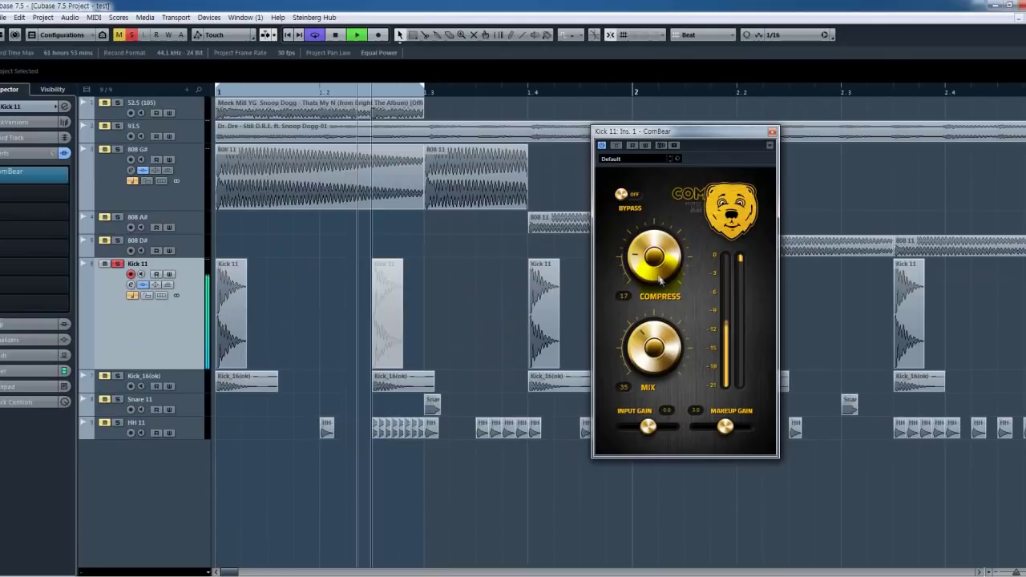
pyautogui.click(618, 147)
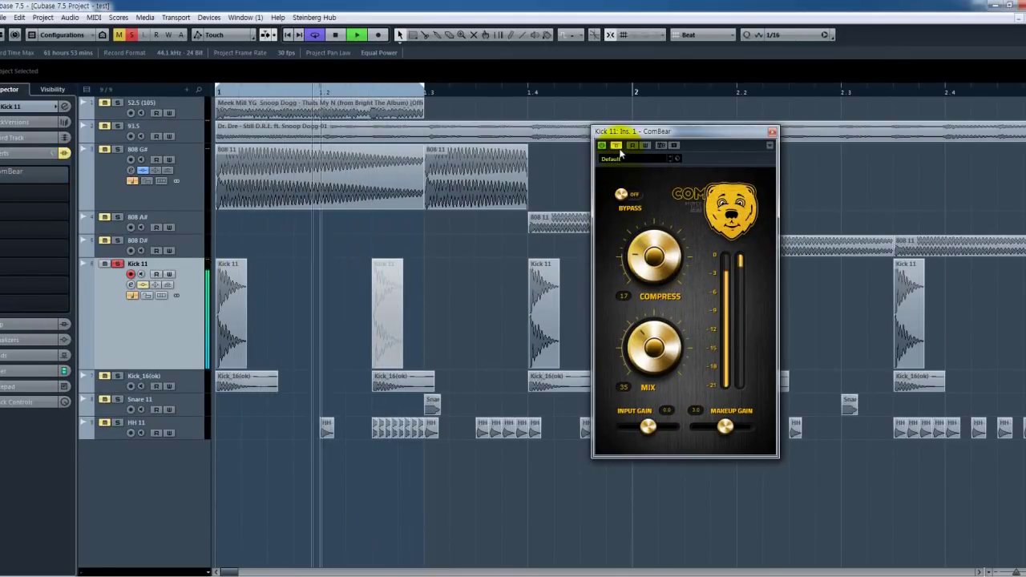
pyautogui.press('space')
# Step: Reduce the 808 G# track to its smallest height and enlarge the Kick 11 track's height
pyautogui.click(181, 195)
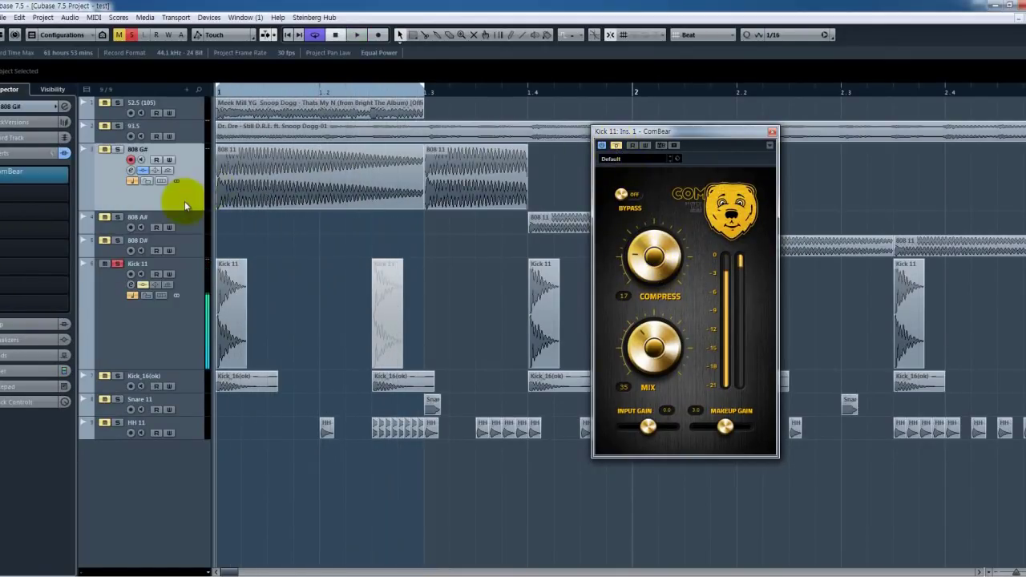
pyautogui.moveTo(185, 209); pyautogui.dragTo(190, 164)
pyautogui.click(148, 312)
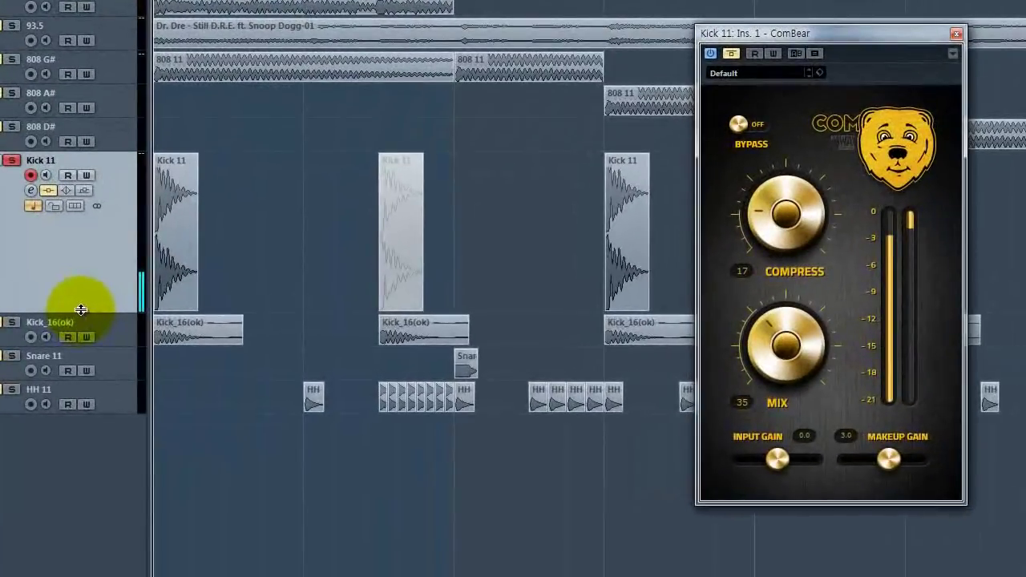
pyautogui.moveTo(165, 323); pyautogui.dragTo(164, 455)
# Step: Play the enlarged Kick 11 loop and switch ComBear from bypassed to active
pyautogui.press('space')
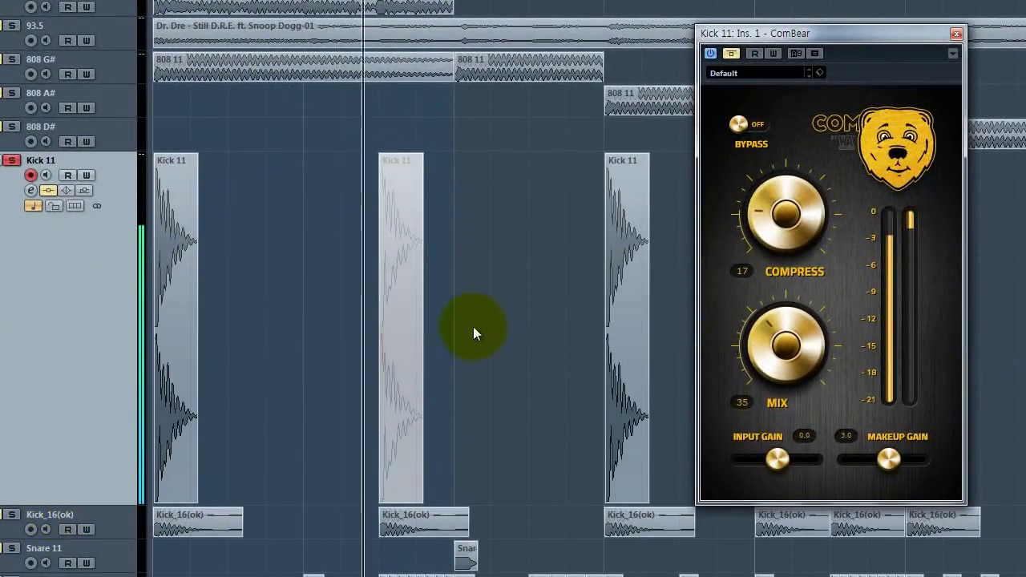
pyautogui.press('h')
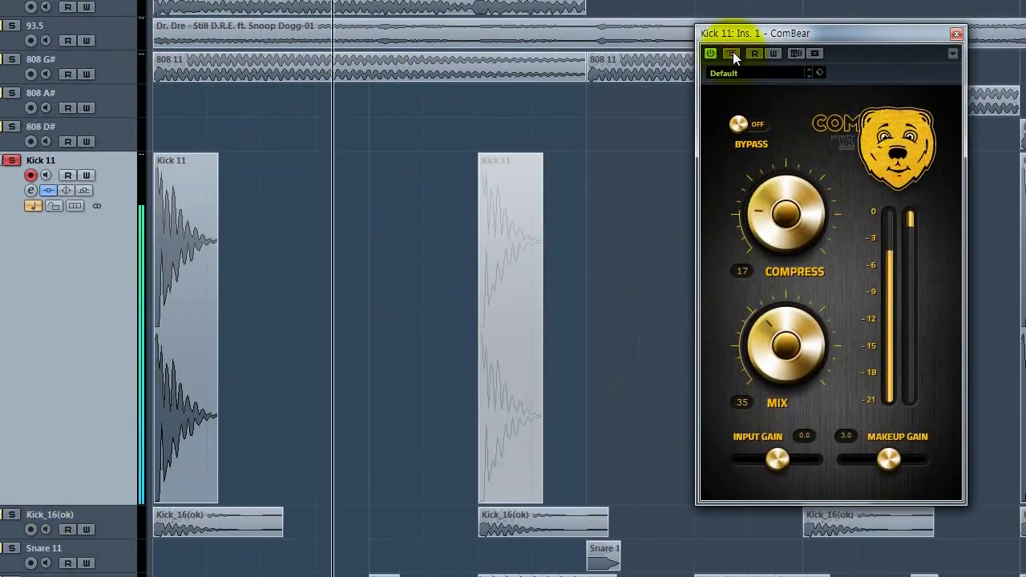
pyautogui.click(730, 53)
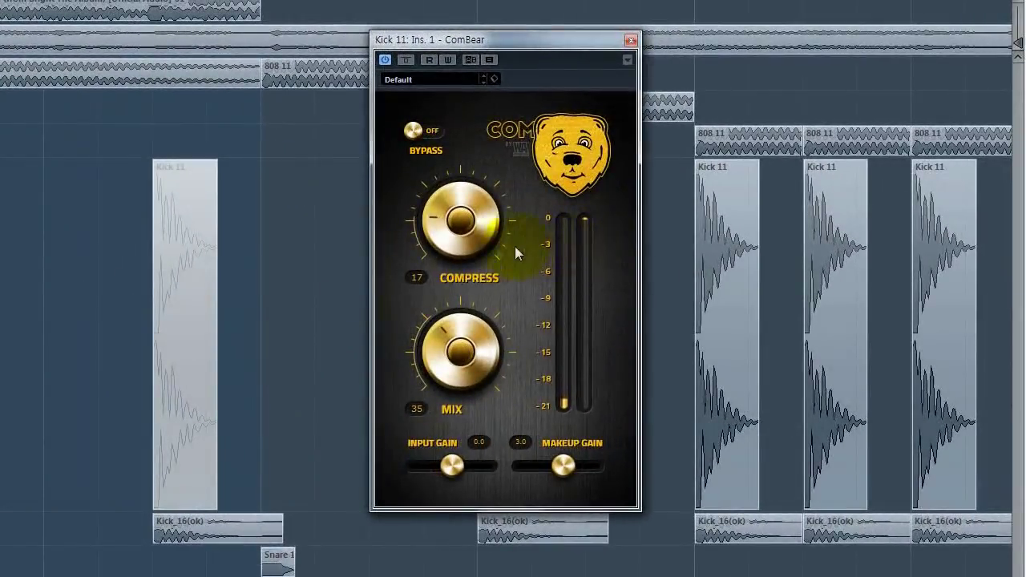
# Step: Try Kick 11's ComBear with Compress at 84 and Mix at 5, checking it against the bypassed sound
pyautogui.moveTo(458, 220); pyautogui.dragTo(445, 74)
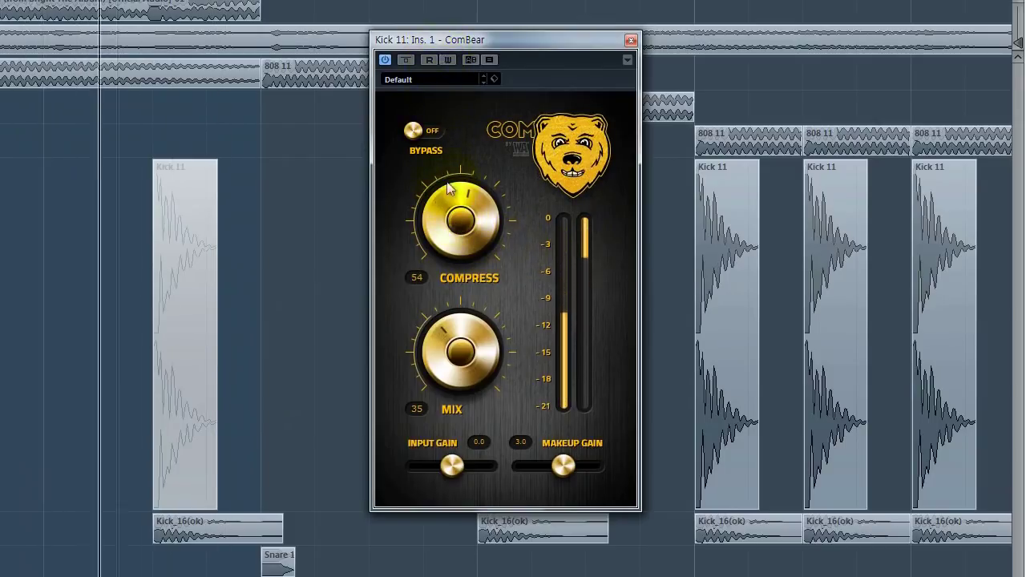
pyautogui.moveTo(449, 187); pyautogui.dragTo(476, 274)
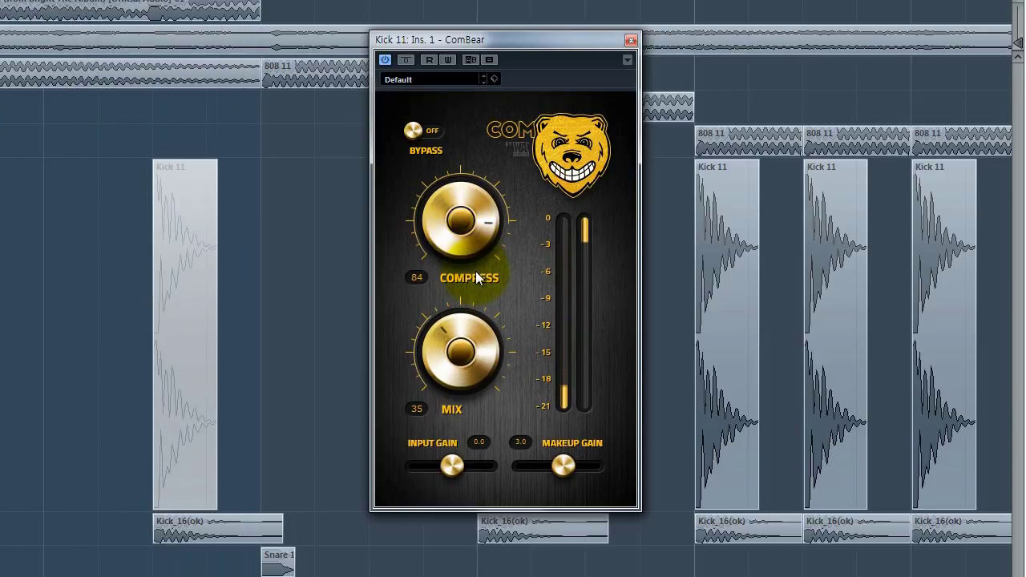
pyautogui.moveTo(461, 353); pyautogui.dragTo(461, 498)
pyautogui.click(408, 63)
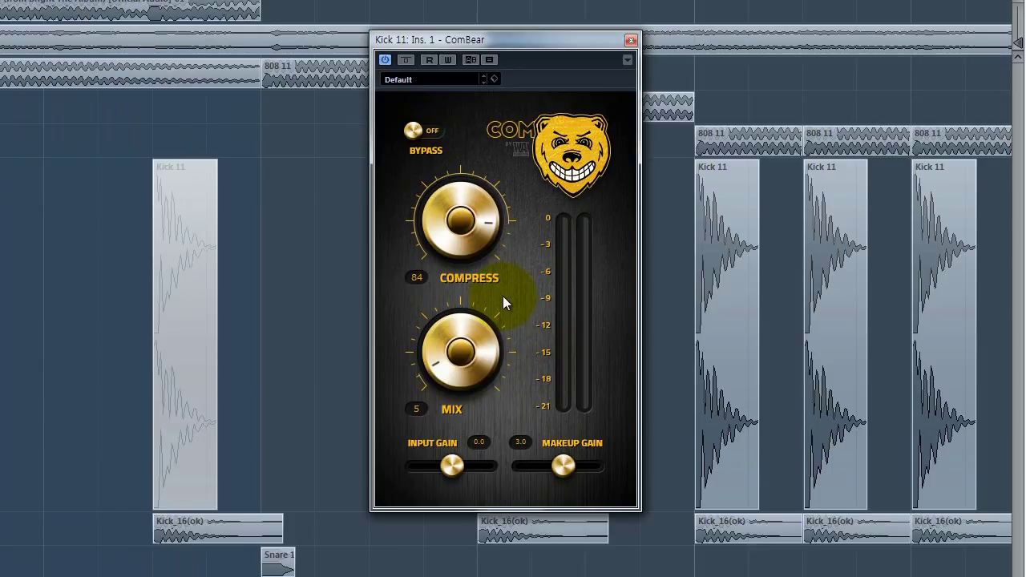
# Step: While the kick loop plays, set ComBear's Compress to 71, Mix to 94 and Makeup Gain to 24.0
pyautogui.press('space')
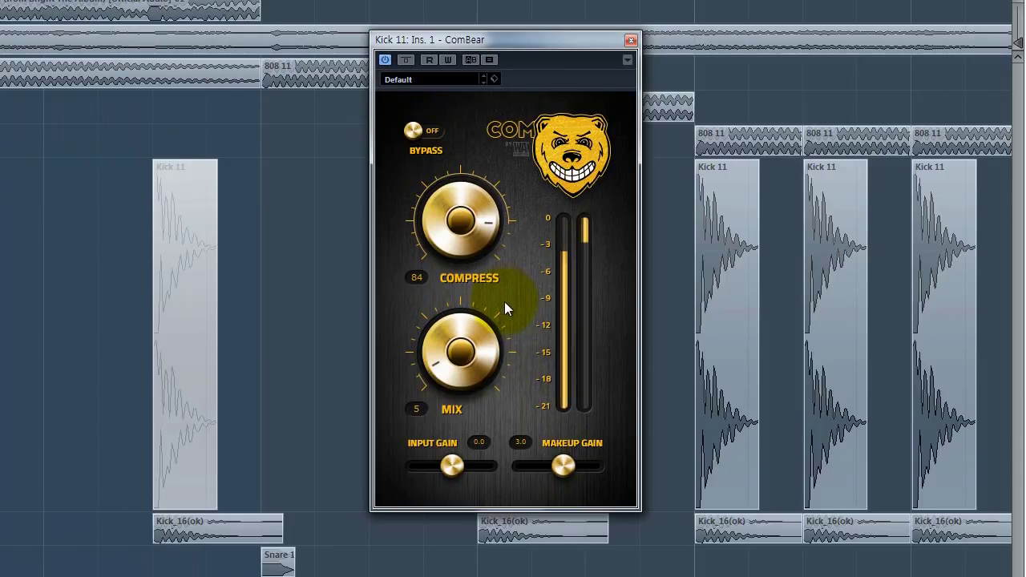
pyautogui.moveTo(465, 228); pyautogui.dragTo(464, 289)
pyautogui.moveTo(464, 343); pyautogui.dragTo(456, 260)
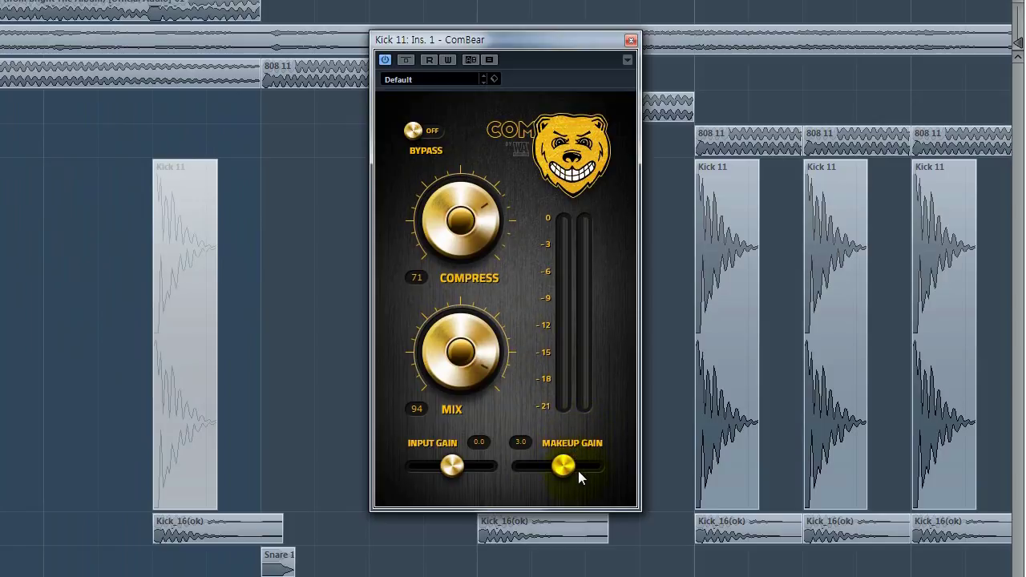
pyautogui.moveTo(578, 470); pyautogui.dragTo(674, 468)
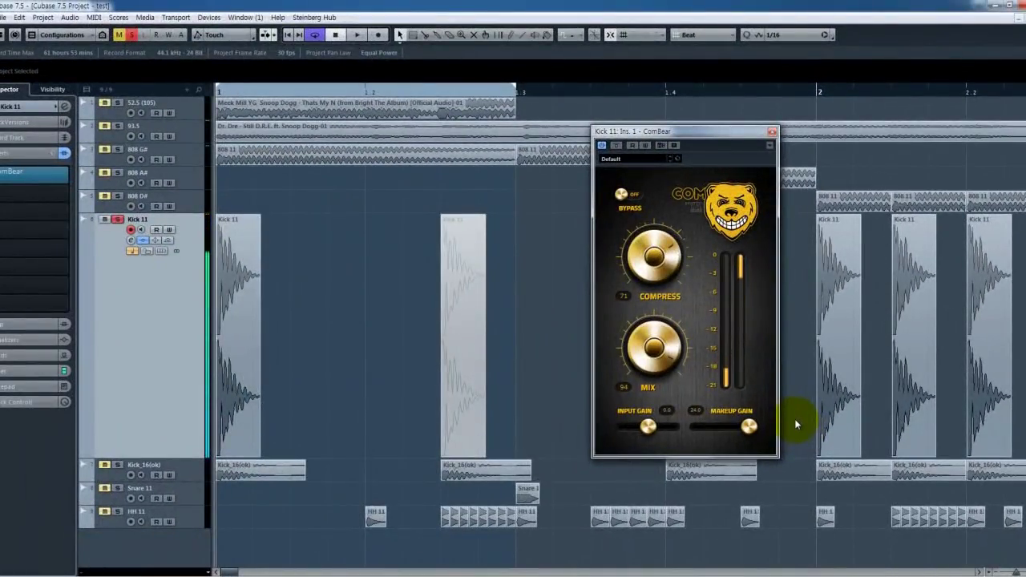
# Step: Duplicate the Kick 11 track and bypass the inserts on the original track
pyautogui.rightClick(194, 320)
pyautogui.click(193, 85)
pyautogui.click(145, 342)
pyautogui.click(65, 153)
pyautogui.keyDown('shift'); pyautogui.click(197, 544); pyautogui.keyUp('shift')
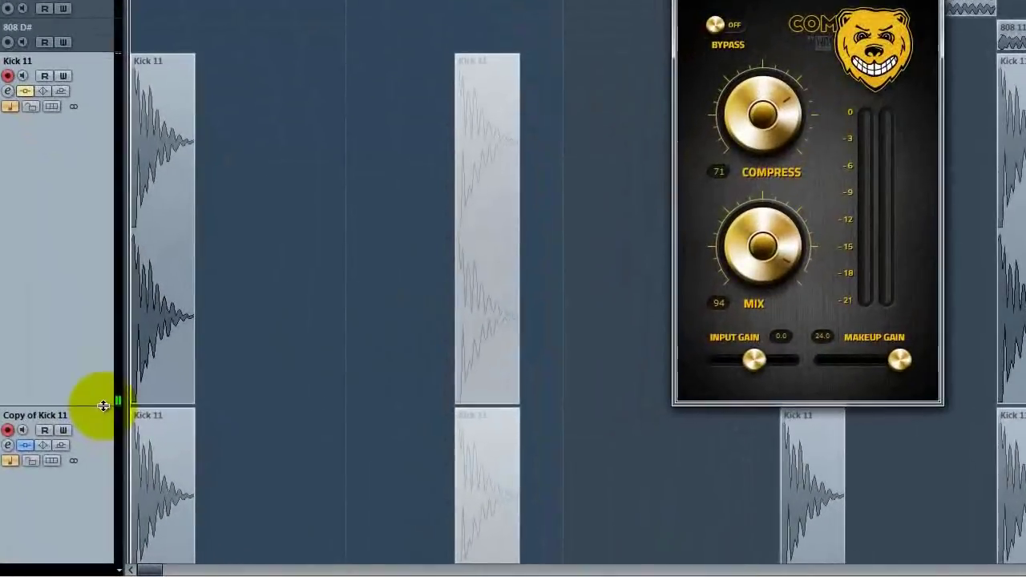
# Step: Reduce the heights of Kick 11 and its duplicate so both fit in view, and select both tracks
pyautogui.moveTo(196, 457); pyautogui.dragTo(196, 335)
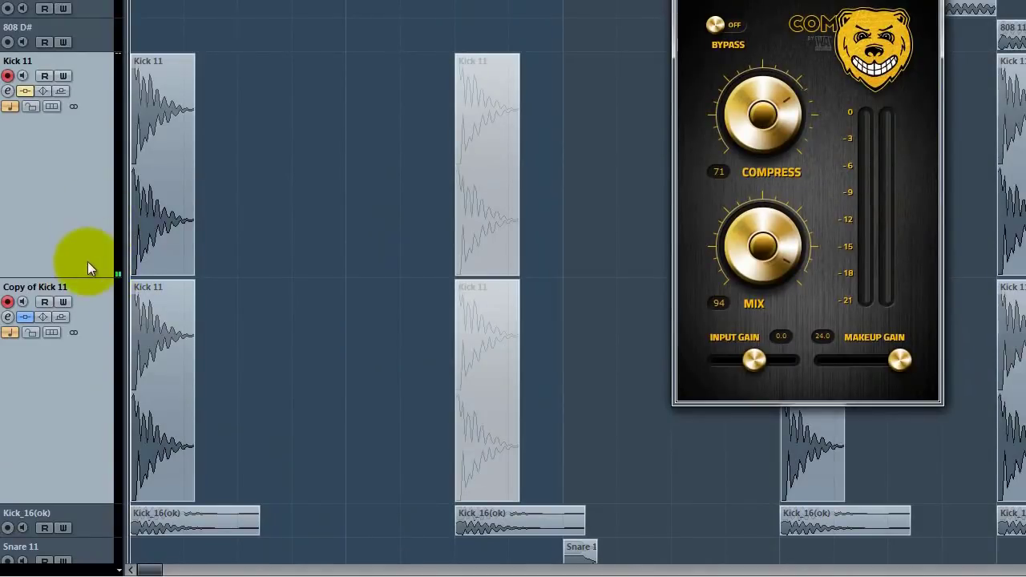
pyautogui.moveTo(88, 278); pyautogui.dragTo(88, 245)
pyautogui.rightClick(343, 238)
pyautogui.click(57, 189)
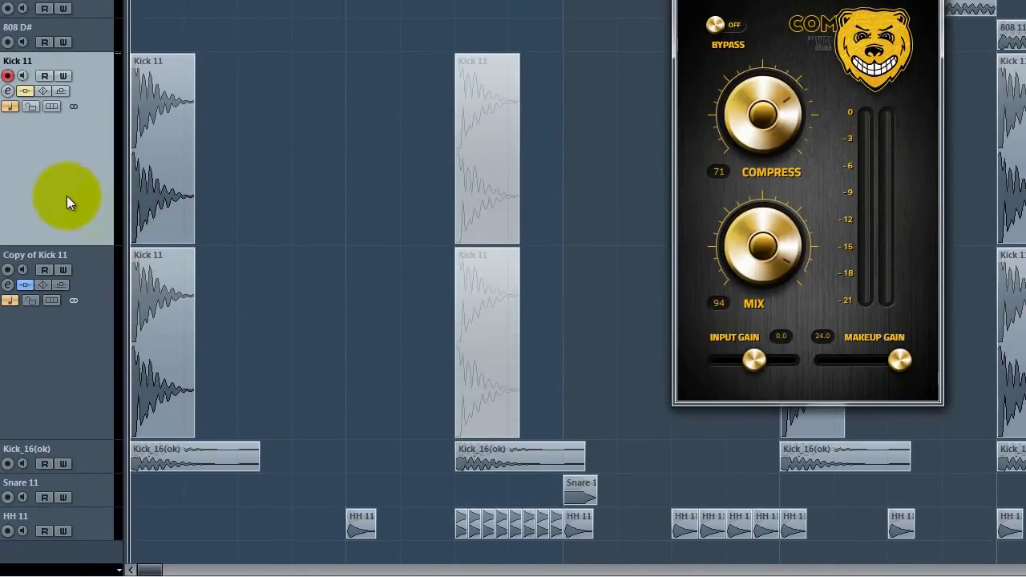
pyautogui.keyDown('ctrl'); pyautogui.click(93, 298); pyautogui.keyUp('ctrl')
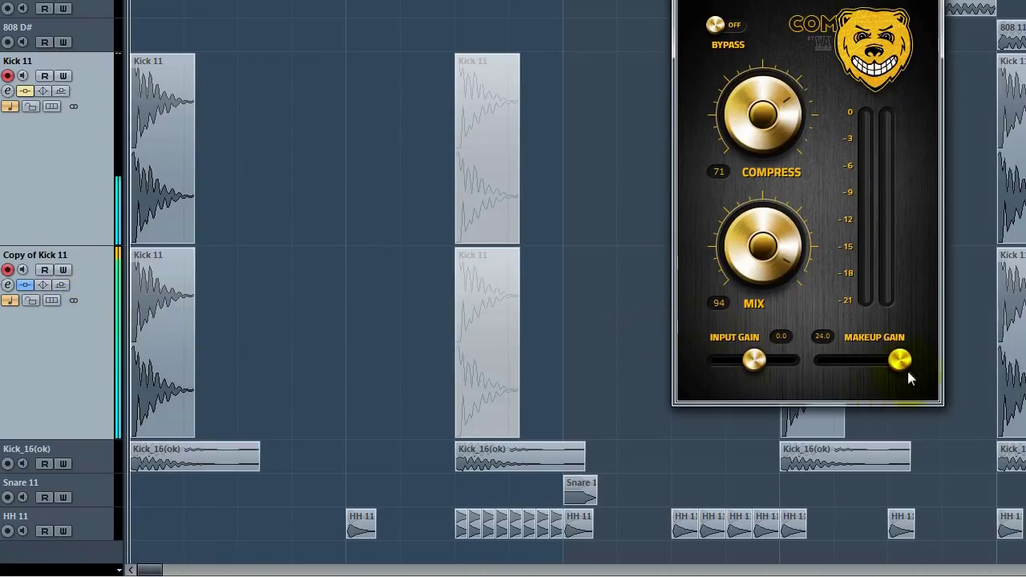
# Step: Set ComBear's Makeup Gain to 2.2 on Kick 11 and to 12.3 on Copy of Kick 11
pyautogui.moveTo(909, 372); pyautogui.dragTo(848, 372)
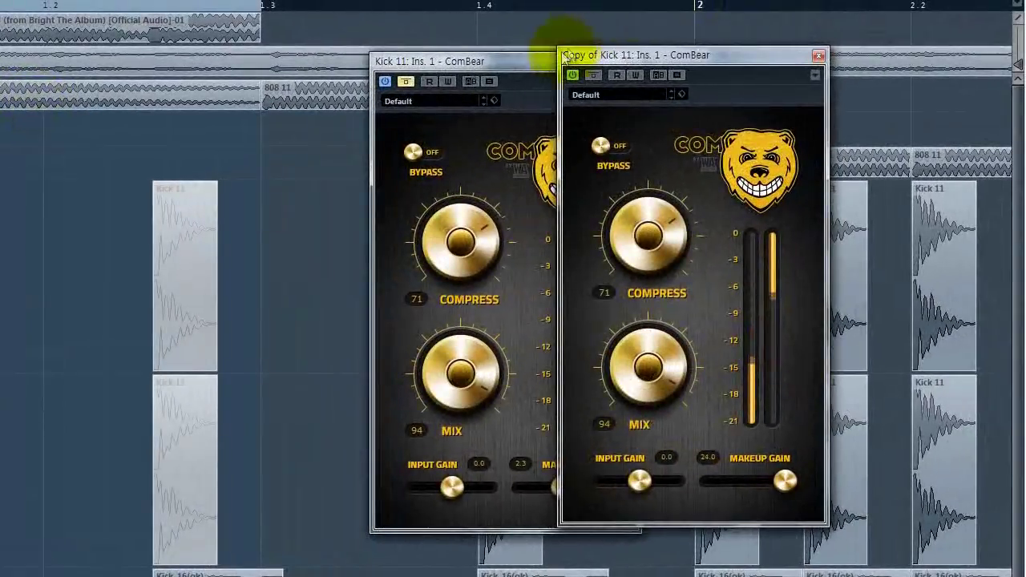
pyautogui.click(921, 18)
pyautogui.click(632, 66)
pyautogui.moveTo(642, 54); pyautogui.dragTo(486, 57)
pyautogui.moveTo(643, 479); pyautogui.dragTo(622, 485)
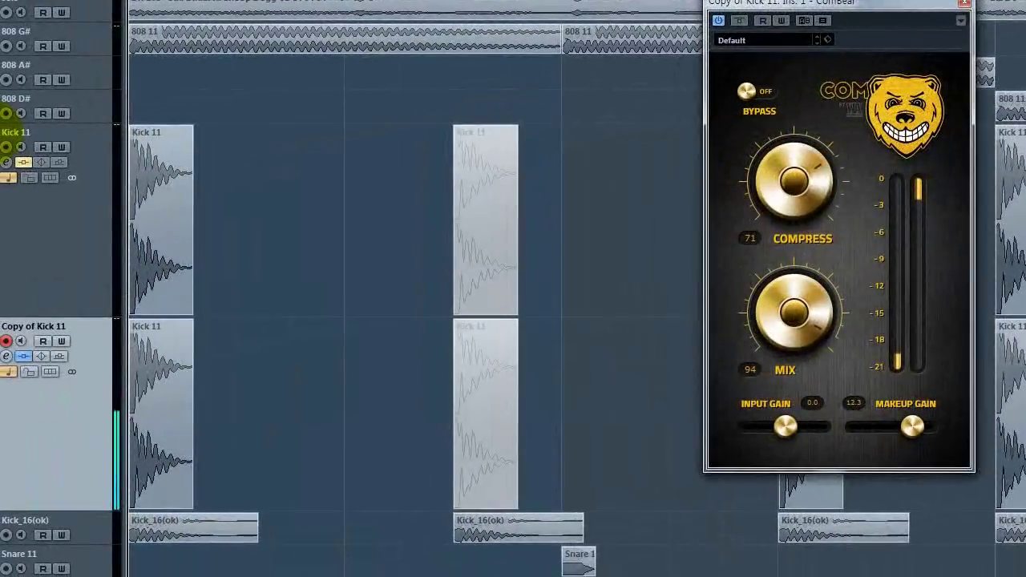
# Step: Open the mixer and lower the Kick 11 fader to -1.79 and the Copy of Kick 11 fader to -4.13
pyautogui.press('F3')
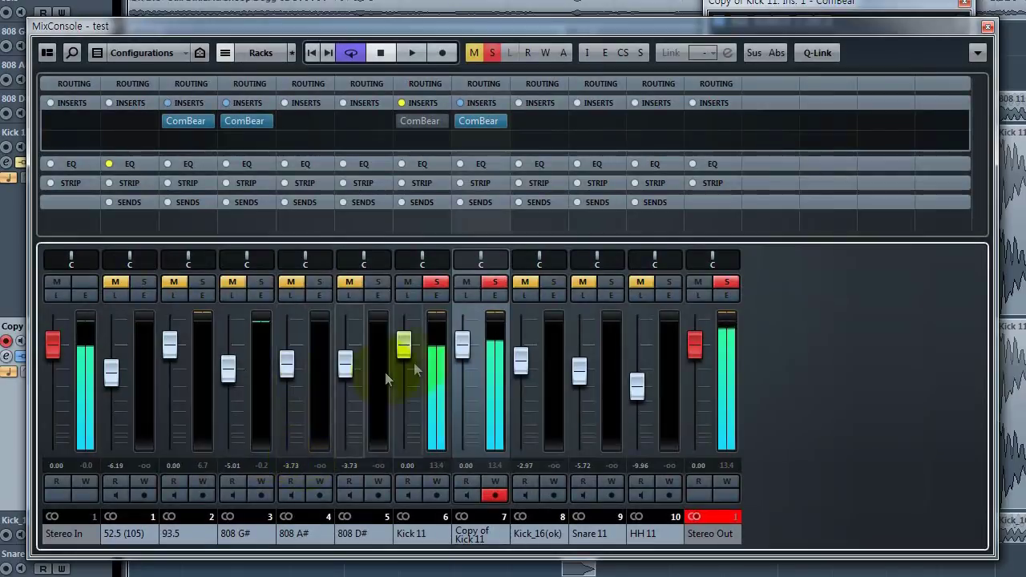
pyautogui.moveTo(471, 354); pyautogui.dragTo(467, 374)
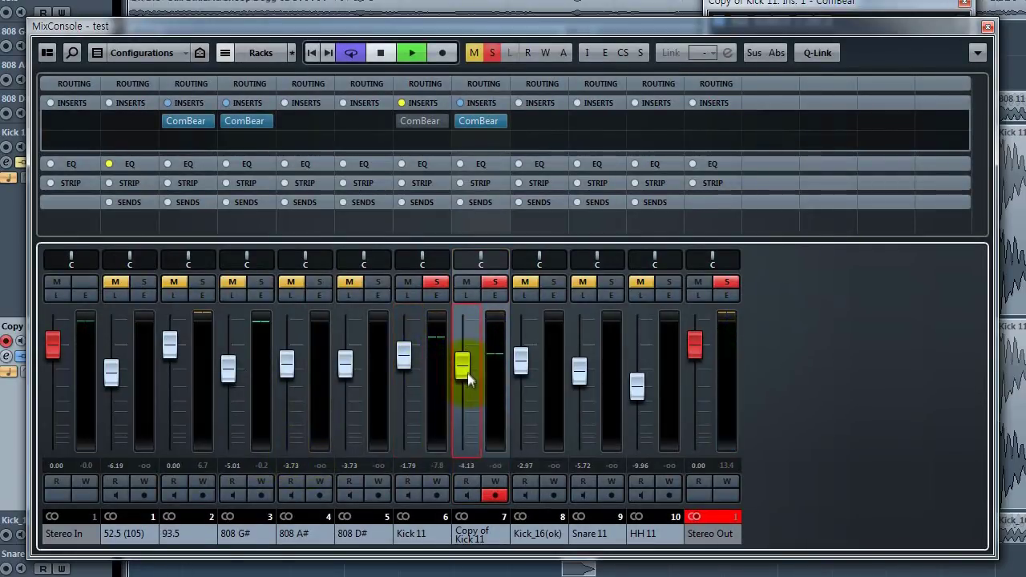
# Step: Compare the kick mix with and without the soloed Copy of Kick 11, leave it soloed, and close the mixer
pyautogui.click(497, 282)
pyautogui.click(498, 281)
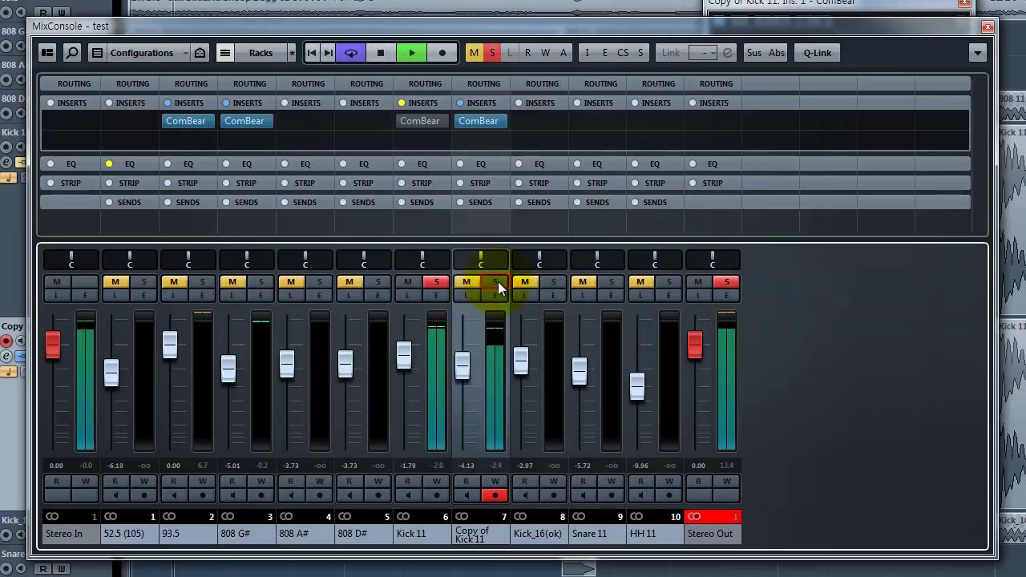
pyautogui.press('space')
pyautogui.click(498, 282)
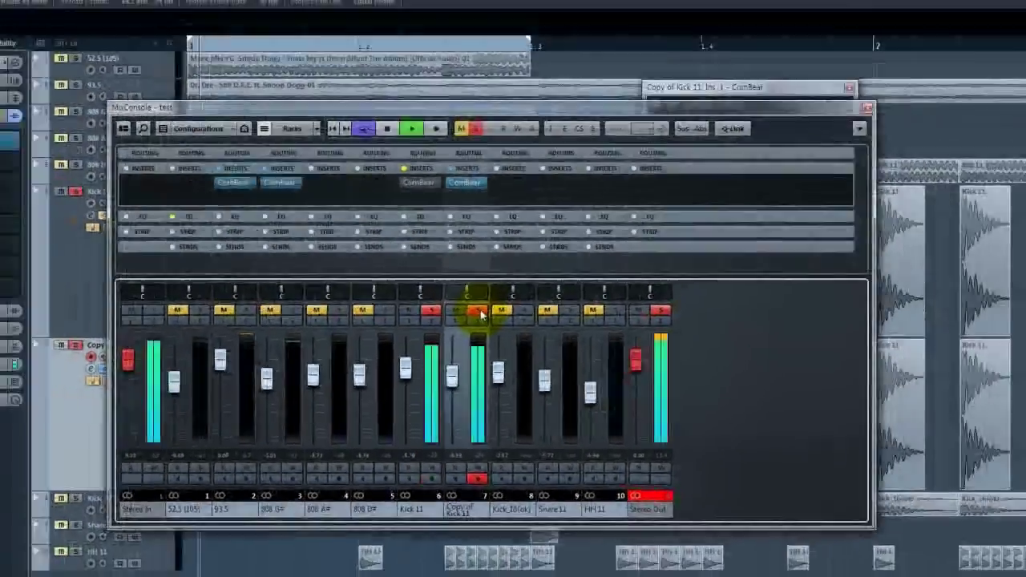
pyautogui.press('F3')
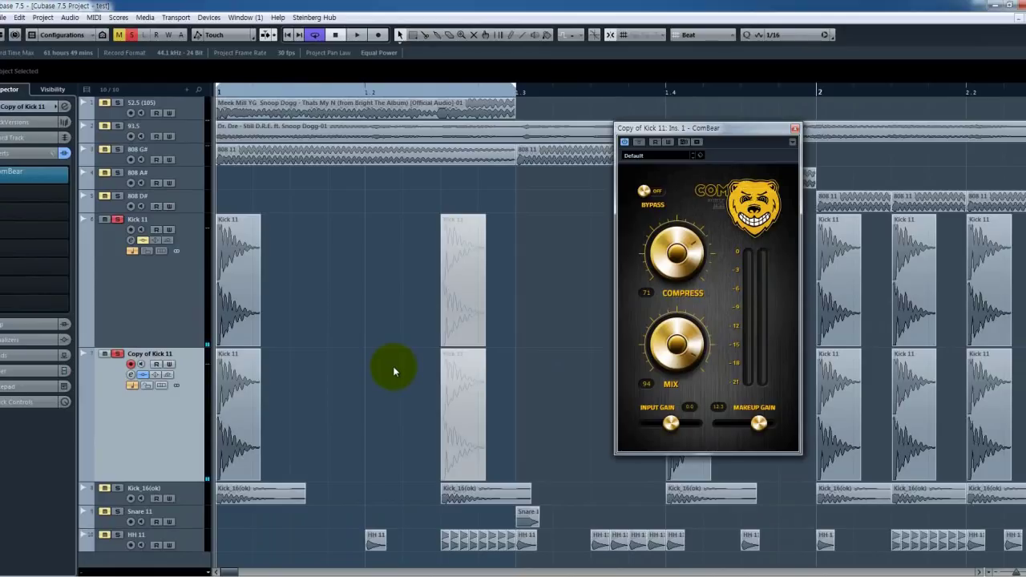
# Step: Examine the first hit of Kick 11 and its duplicate up close and play them, toggling the solo of Copy of Kick 11
pyautogui.press('h')
pyautogui.press('h')
pyautogui.press('h')
pyautogui.press('h')
pyautogui.press('h')
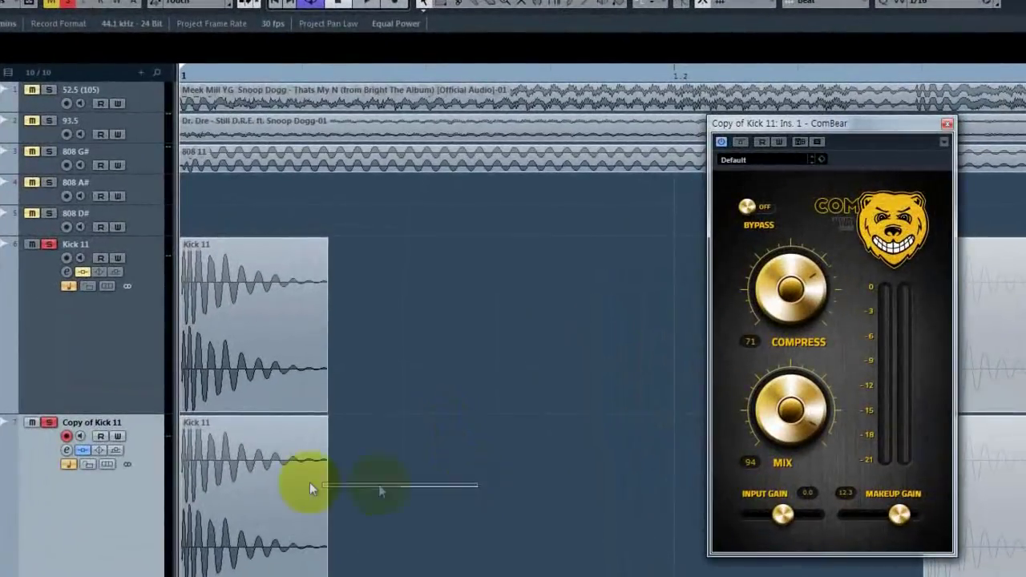
pyautogui.click(313, 412)
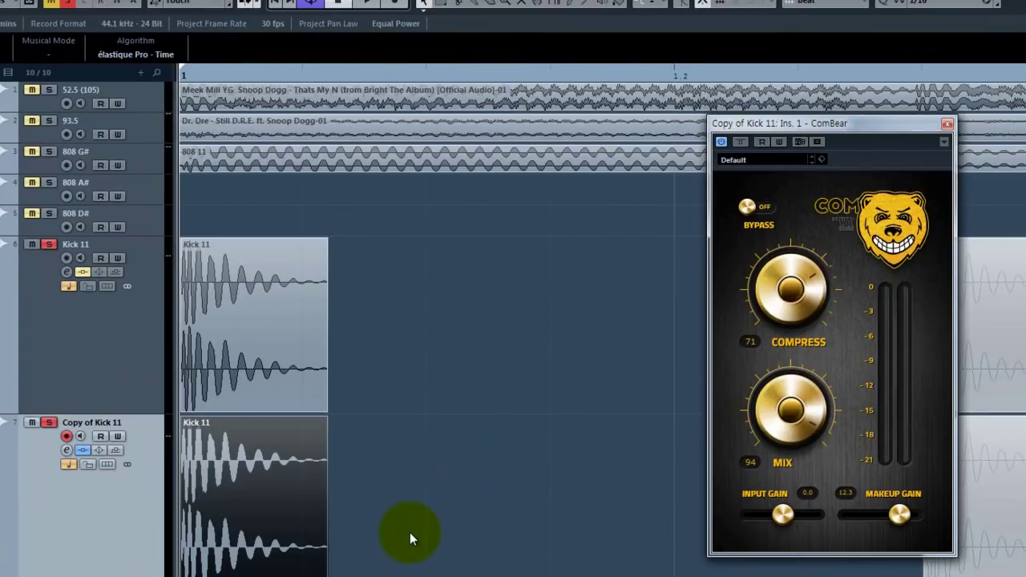
pyautogui.press('h')
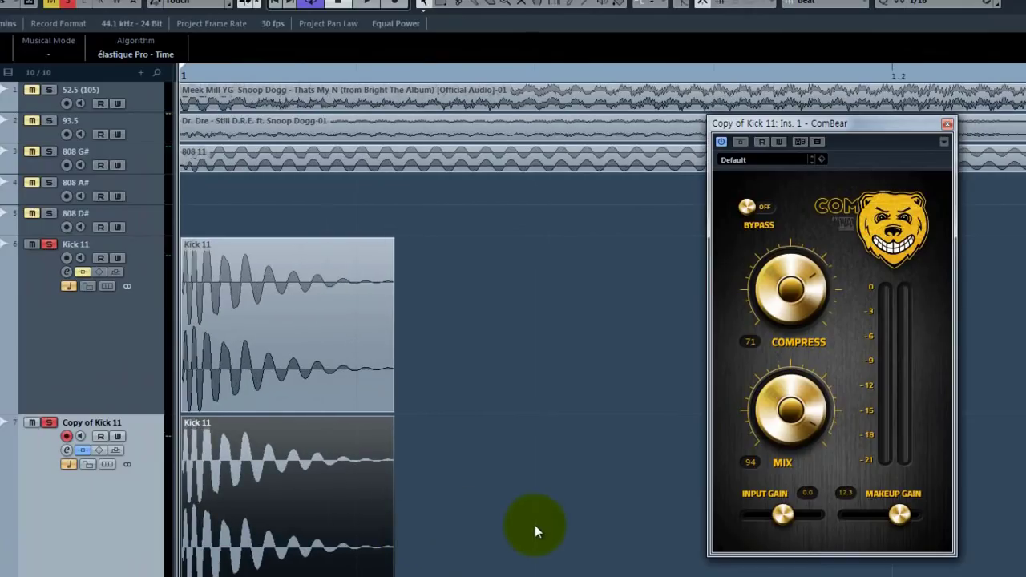
pyautogui.click(536, 528)
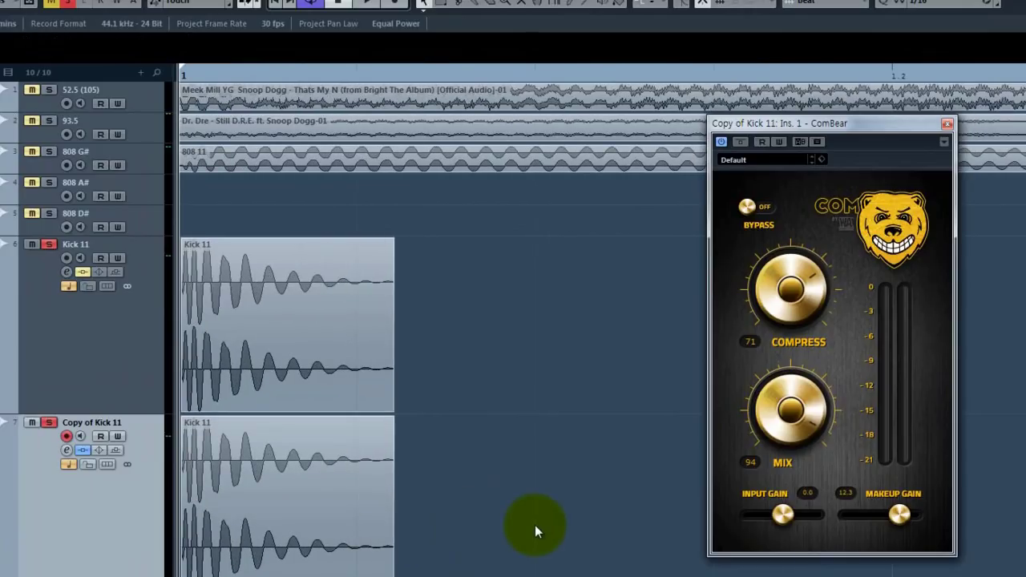
pyautogui.press('space')
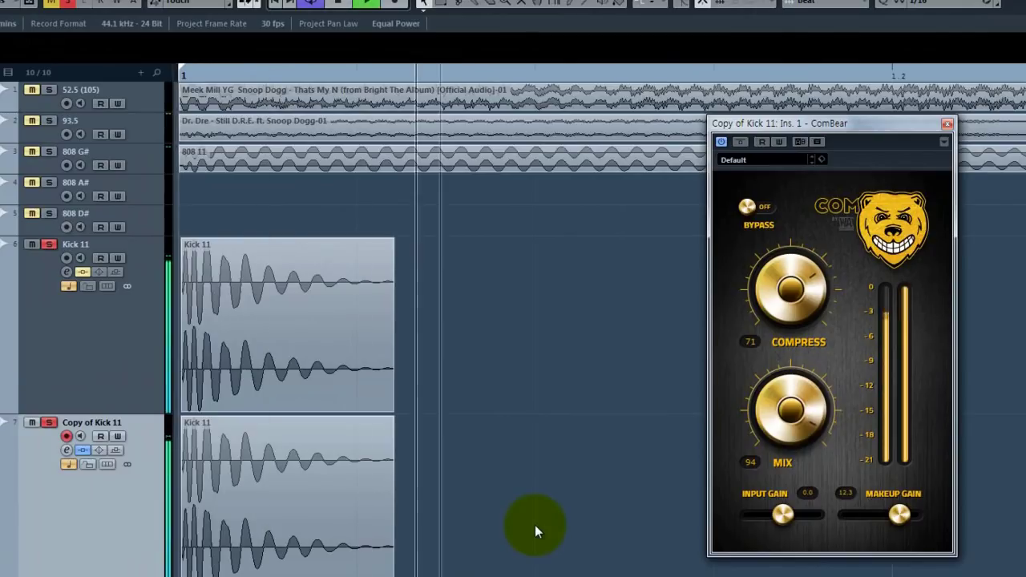
pyautogui.click(48, 422)
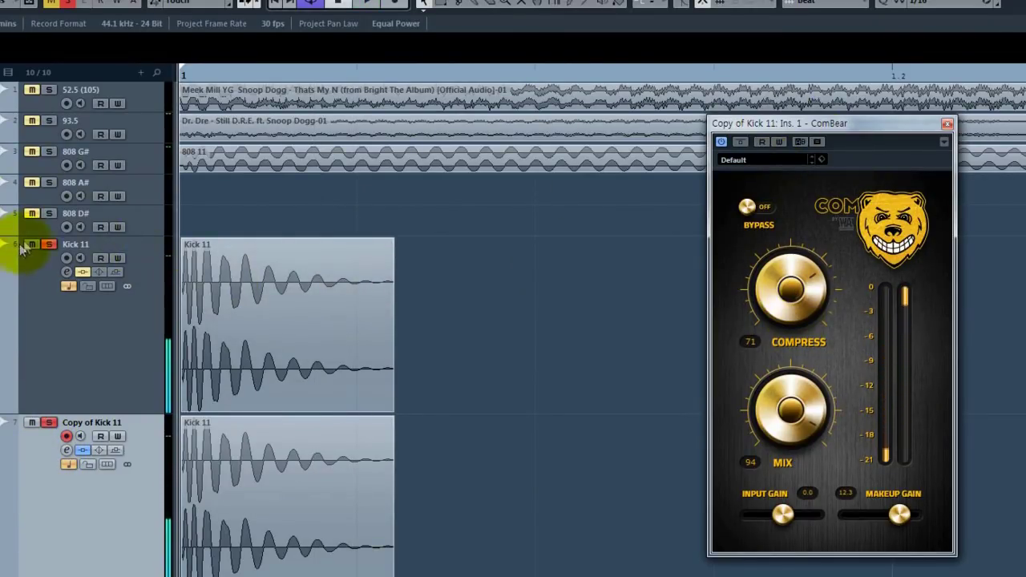
# Step: Play only Copy of Kick 11, set its ComBear Compress to 16 and Makeup Gain to 6.5, and bypass the plug-in for comparison
pyautogui.click(50, 245)
pyautogui.press('space')
pyautogui.moveTo(804, 313); pyautogui.dragTo(806, 349)
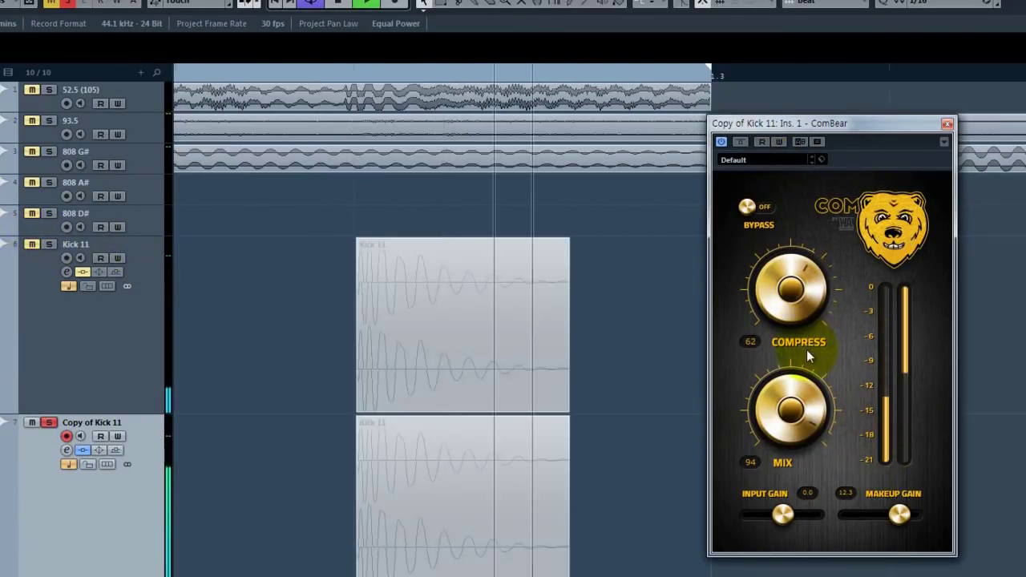
pyautogui.press('g')
pyautogui.press('g')
pyautogui.press('g')
pyautogui.press('g')
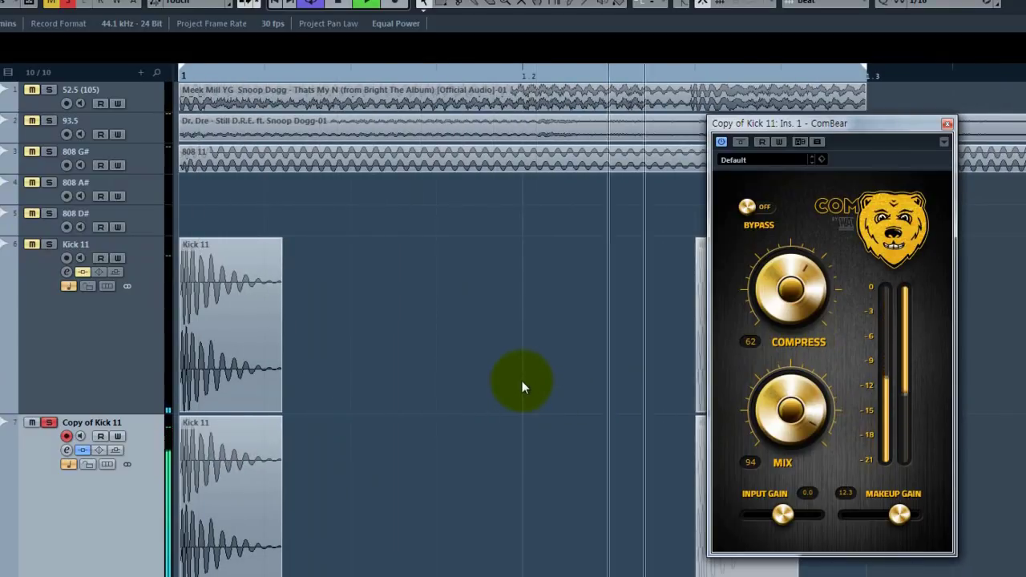
pyautogui.moveTo(791, 324); pyautogui.dragTo(807, 509)
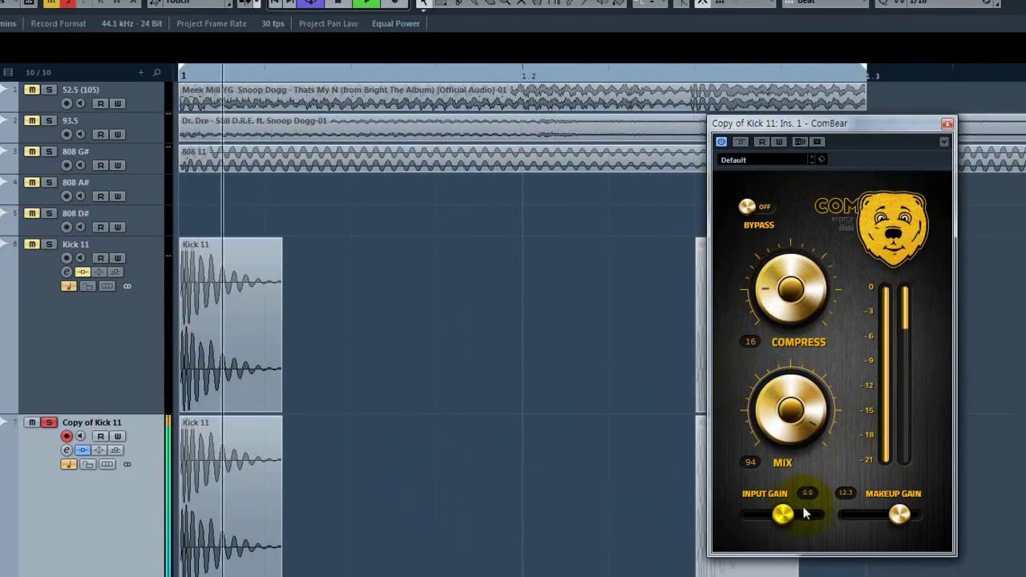
pyautogui.moveTo(903, 521); pyautogui.dragTo(878, 521)
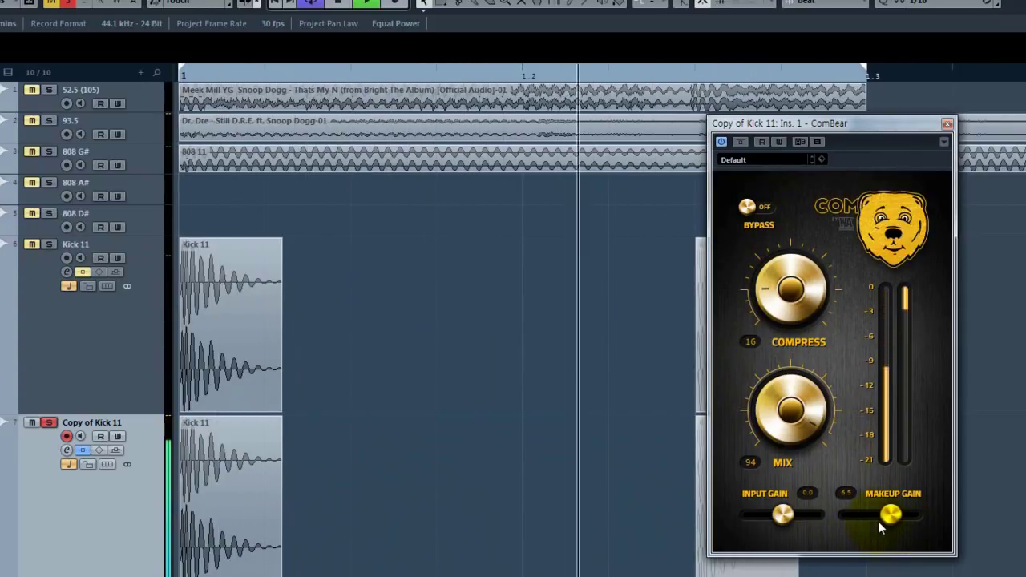
pyautogui.click(743, 142)
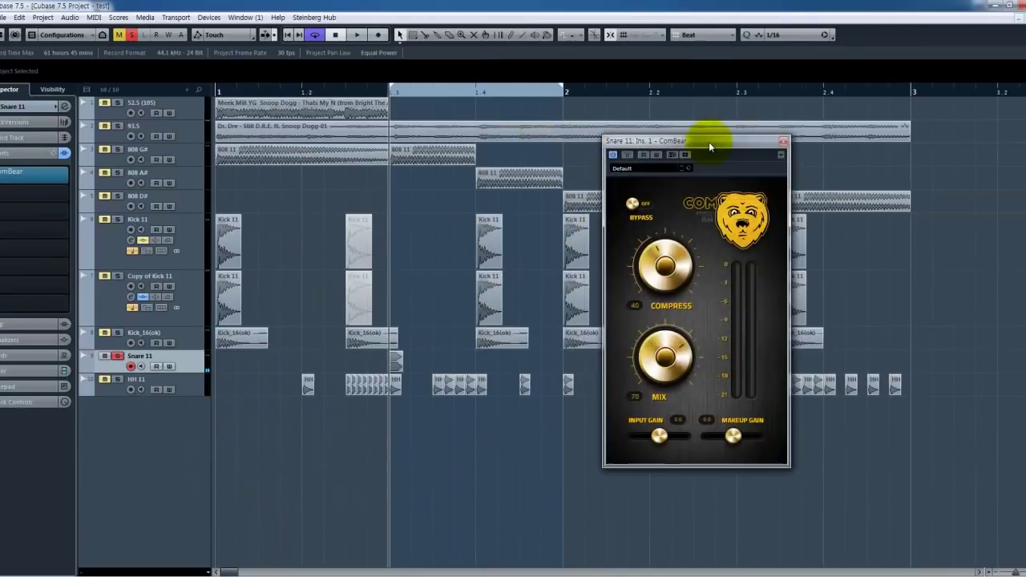
# Step: Play the soloed Snare 11, reduce the heights of both Kick 11 tracks, and enlarge the Snare 11 track
pyautogui.press('space')
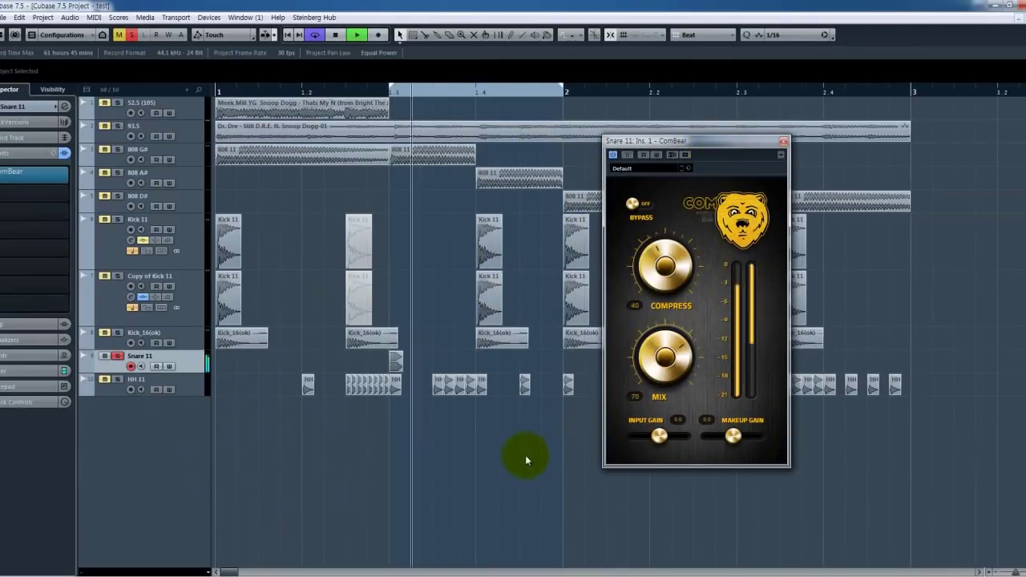
pyautogui.click(196, 297)
pyautogui.keyDown('shift'); pyautogui.click(195, 267); pyautogui.keyUp('shift')
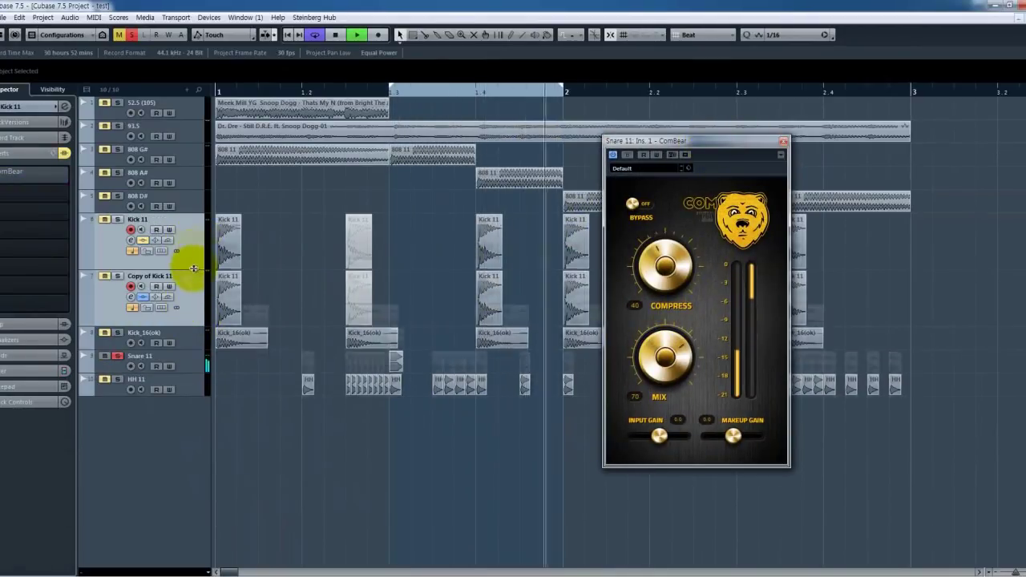
pyautogui.moveTo(193, 270); pyautogui.dragTo(192, 236)
pyautogui.click(192, 297)
pyautogui.moveTo(193, 305); pyautogui.dragTo(184, 460)
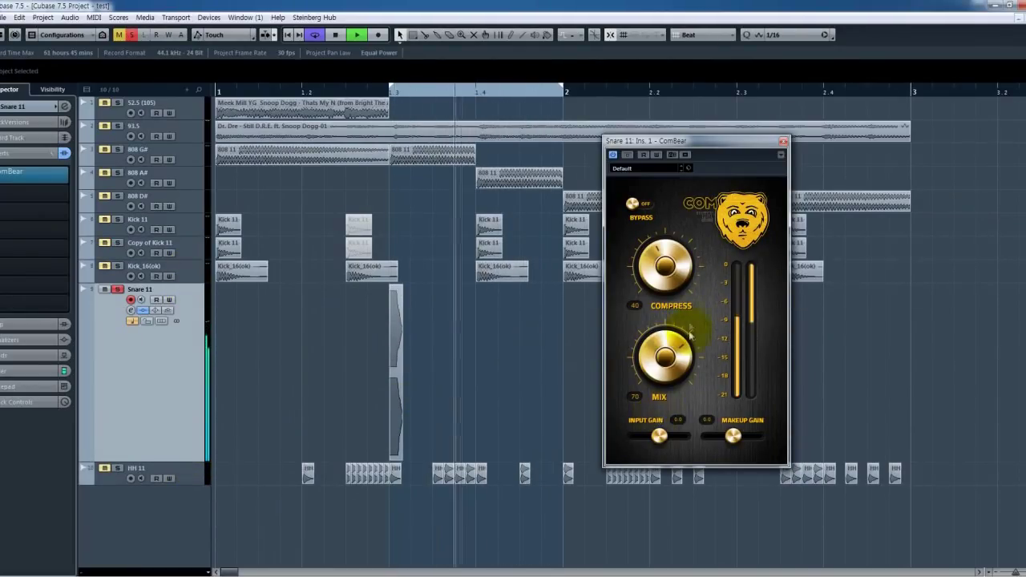
# Step: Lower ComBear's Compress on Snare 11 to 17 and raise its Makeup Gain to about 3.2
pyautogui.moveTo(664, 273); pyautogui.dragTo(694, 386)
pyautogui.press('space')
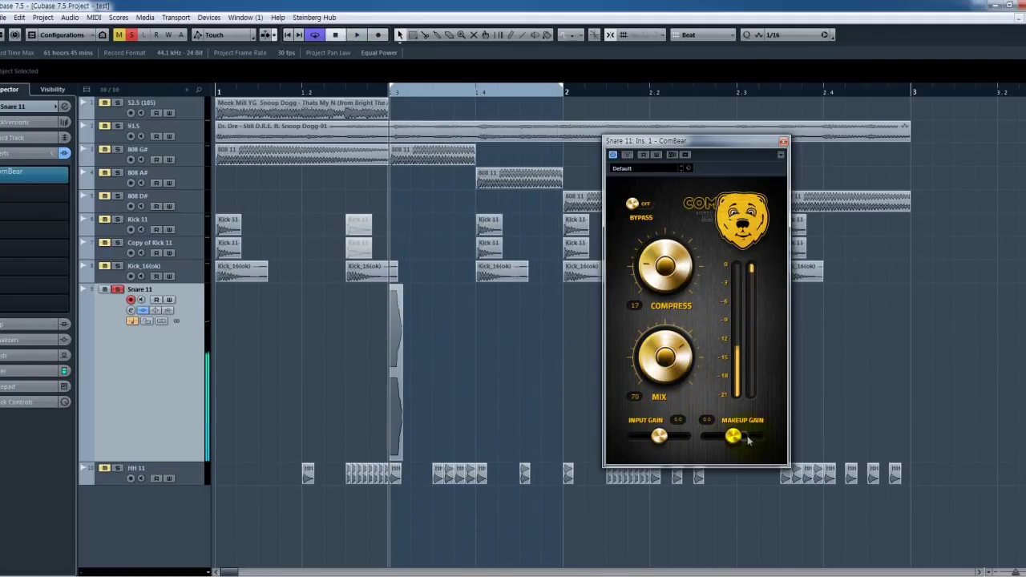
pyautogui.moveTo(733, 436); pyautogui.dragTo(744, 436)
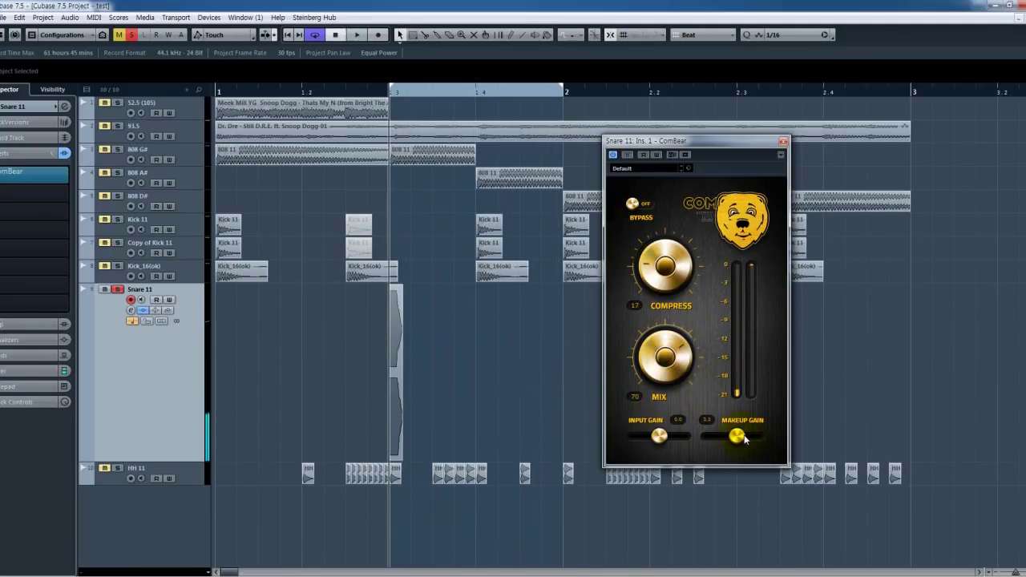
# Step: Compare the snare with and without ComBear using the insert bypass and the plug-in's own bypass
pyautogui.press('space')
pyautogui.click(628, 154)
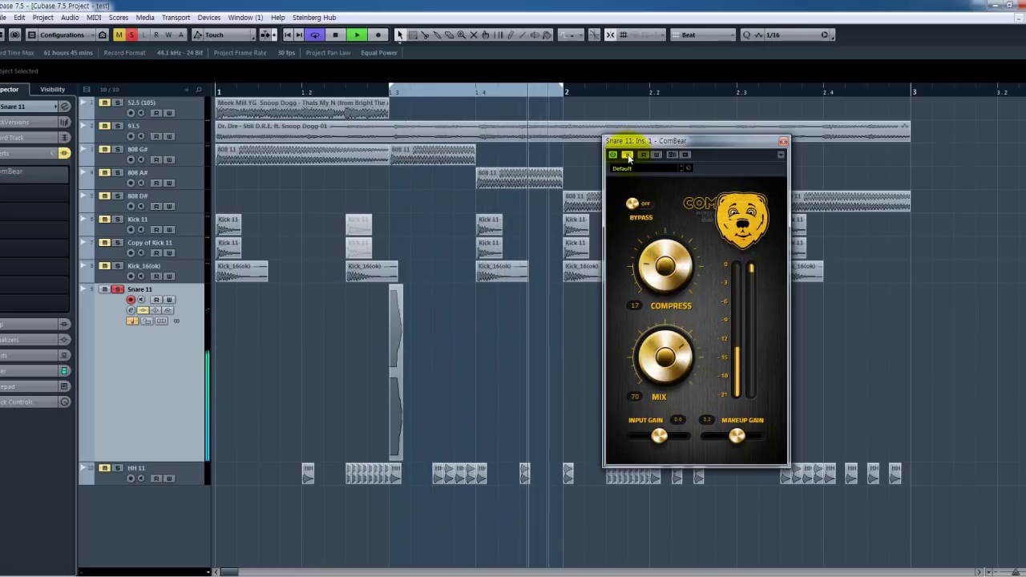
pyautogui.click(628, 155)
pyautogui.press('space')
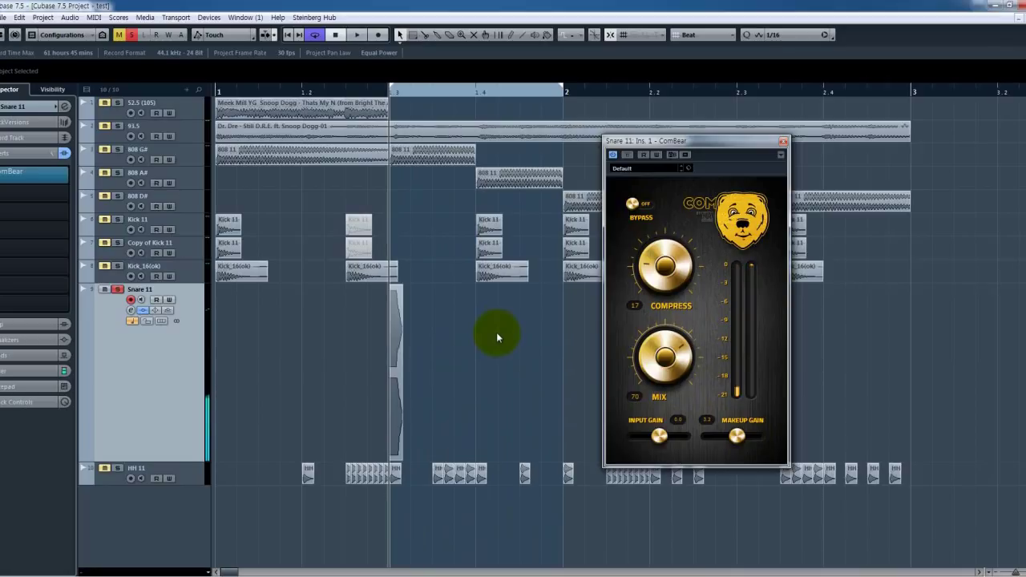
pyautogui.press('space')
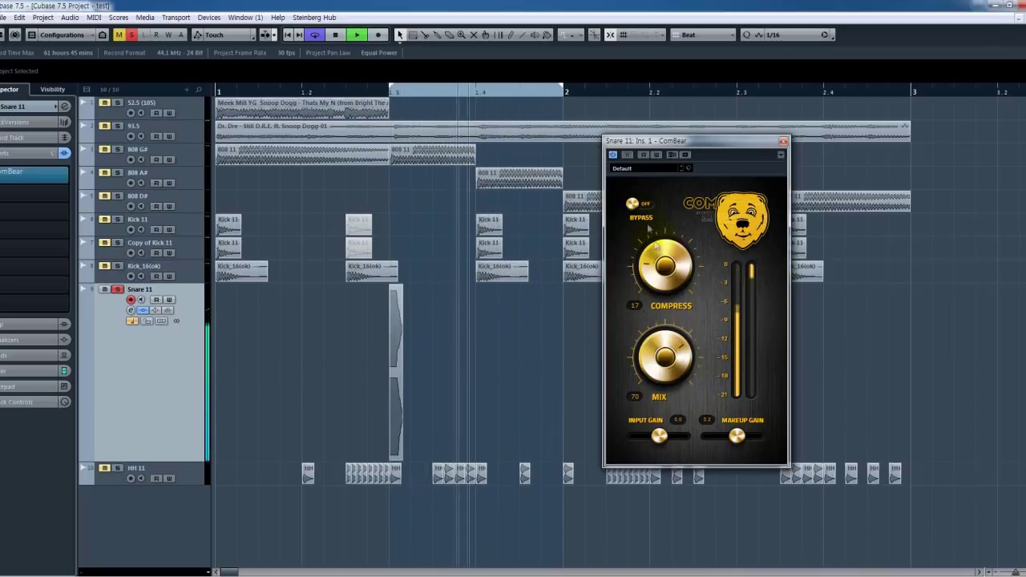
pyautogui.click(633, 205)
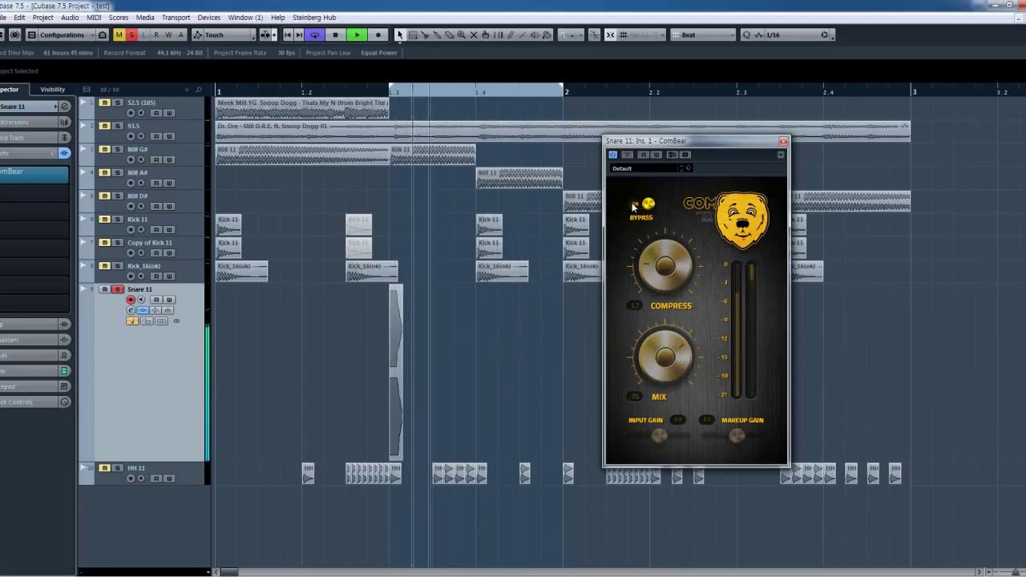
pyautogui.click(634, 205)
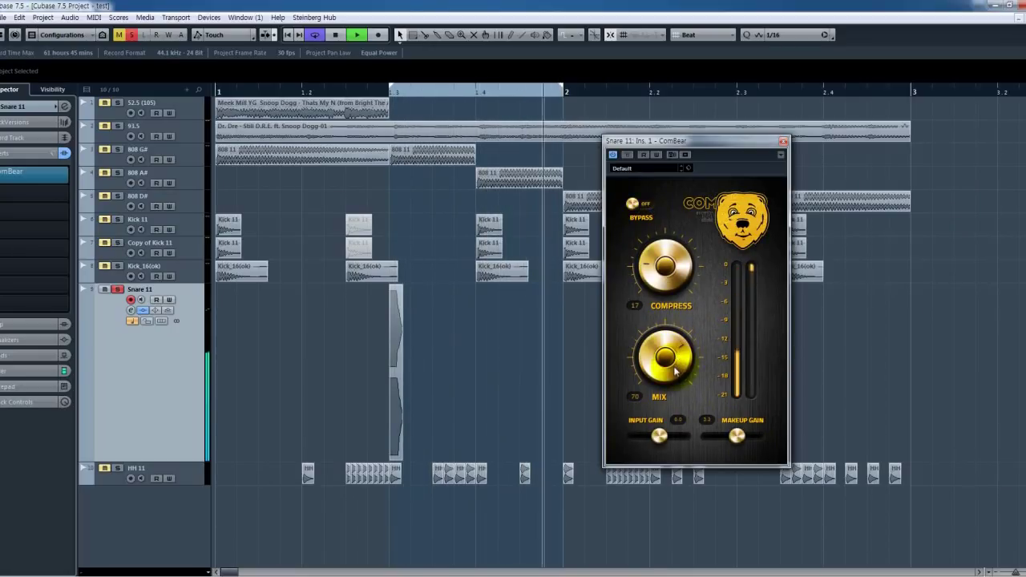
# Step: Set the snare's ComBear Compress to 22 and Makeup Gain to 5.3, and compare it with the bypassed sound
pyautogui.moveTo(667, 272); pyautogui.dragTo(662, 256)
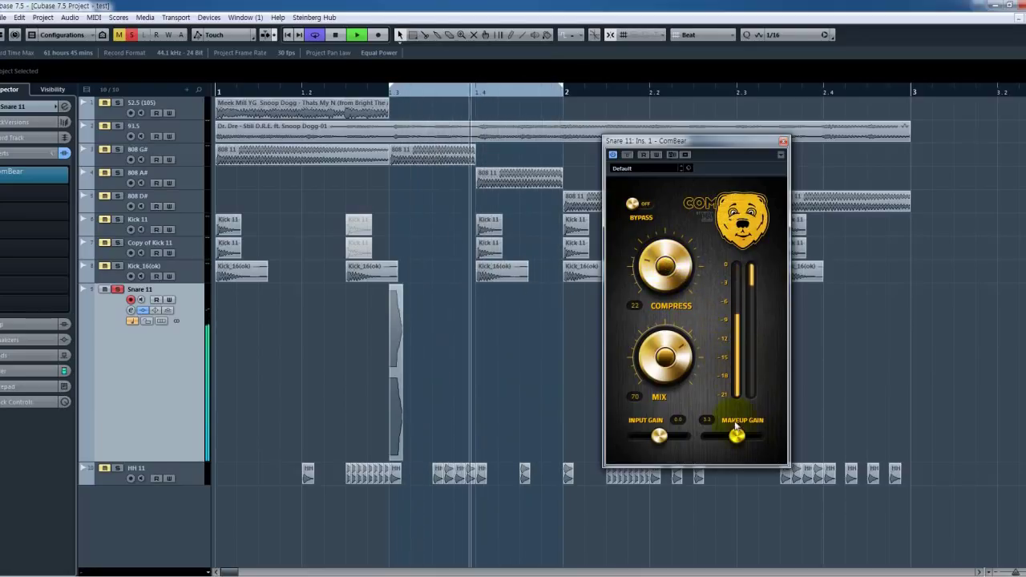
pyautogui.moveTo(739, 437); pyautogui.dragTo(742, 438)
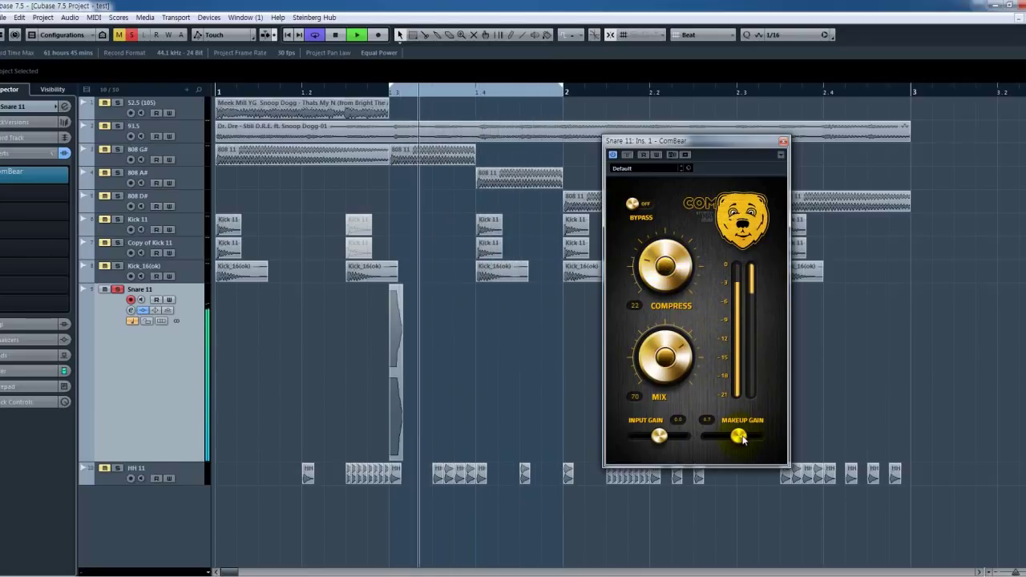
pyautogui.click(627, 154)
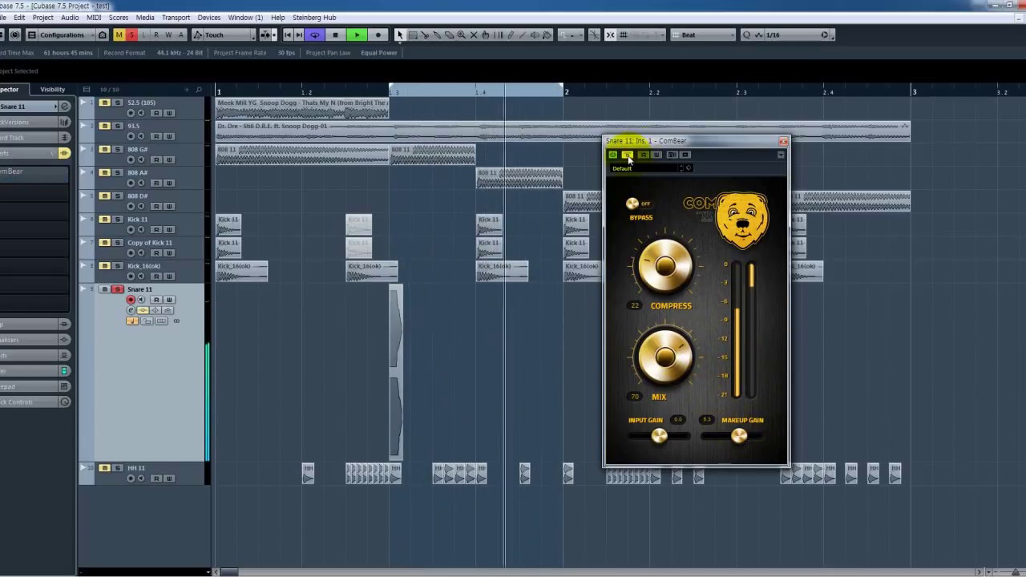
pyautogui.click(628, 157)
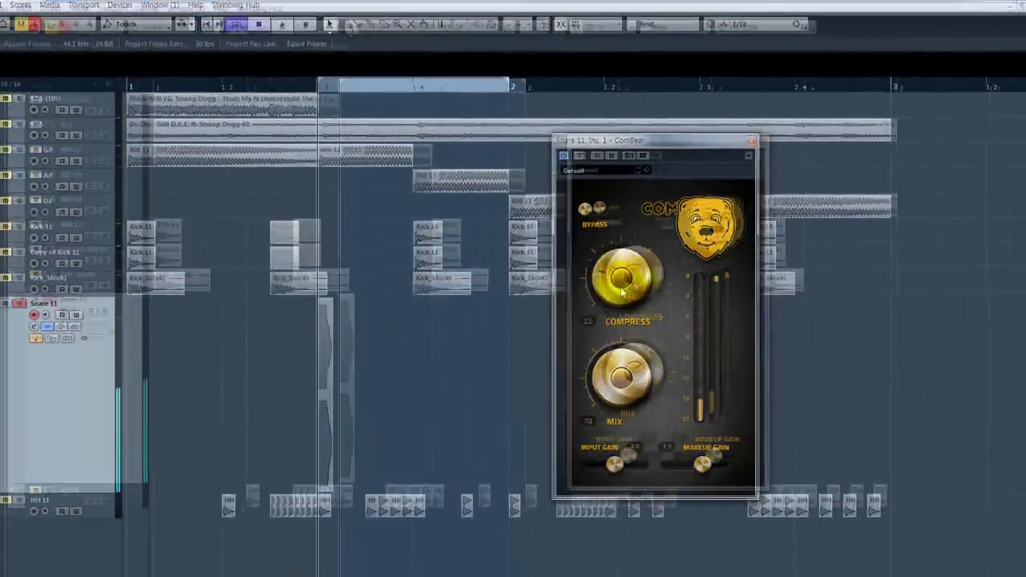
pyautogui.press('space')
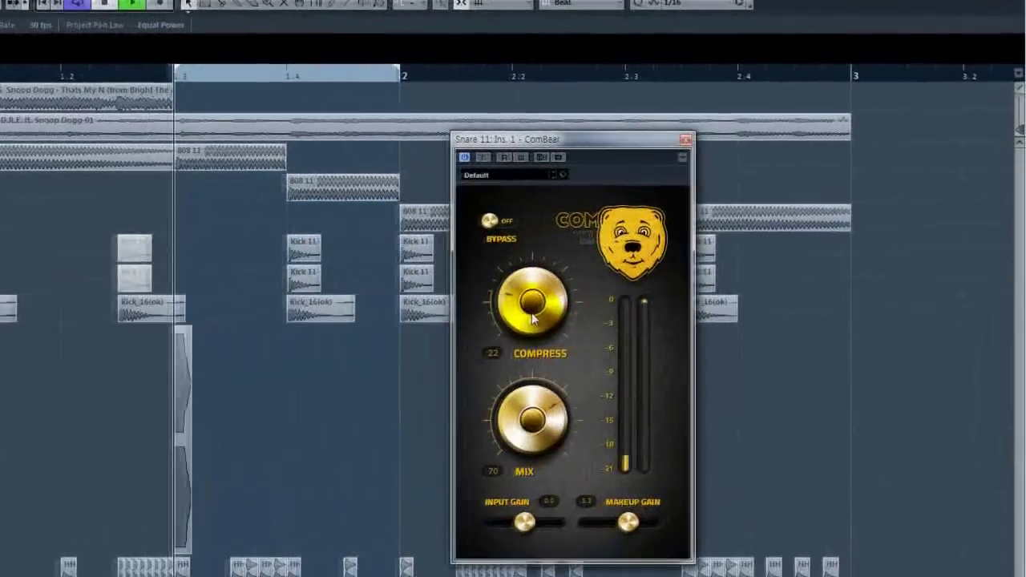
# Step: Raise the snare's ComBear Compress to 77 and its Makeup Gain to 15.9 during playback
pyautogui.moveTo(619, 284); pyautogui.dragTo(606, 181)
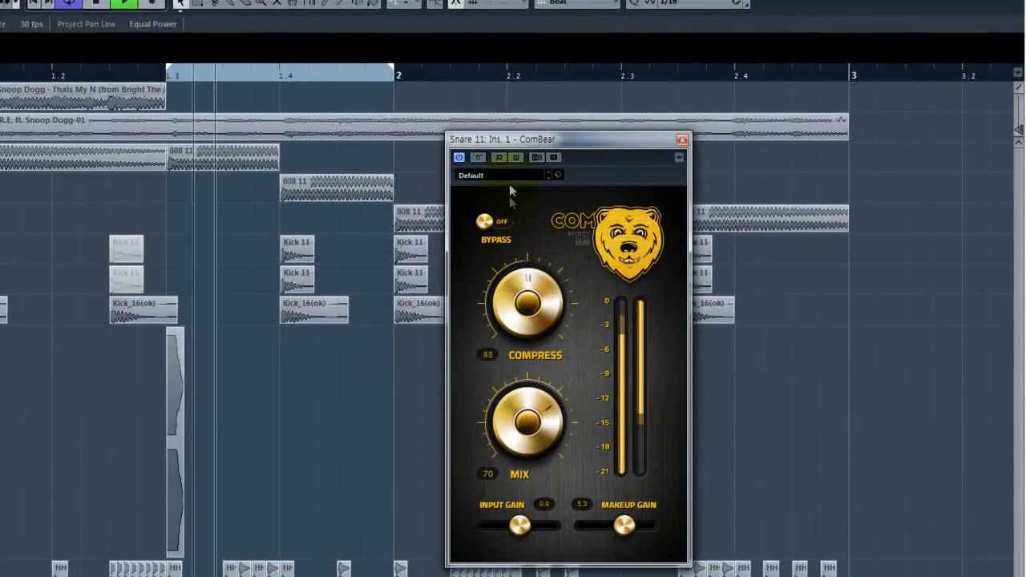
pyautogui.moveTo(509, 184); pyautogui.dragTo(572, 297)
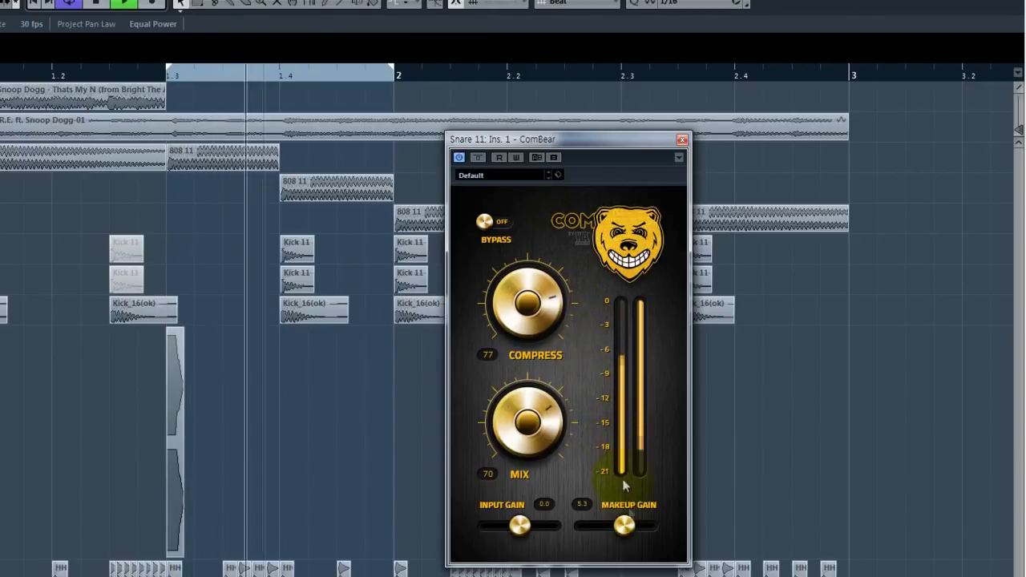
pyautogui.moveTo(625, 525); pyautogui.dragTo(672, 535)
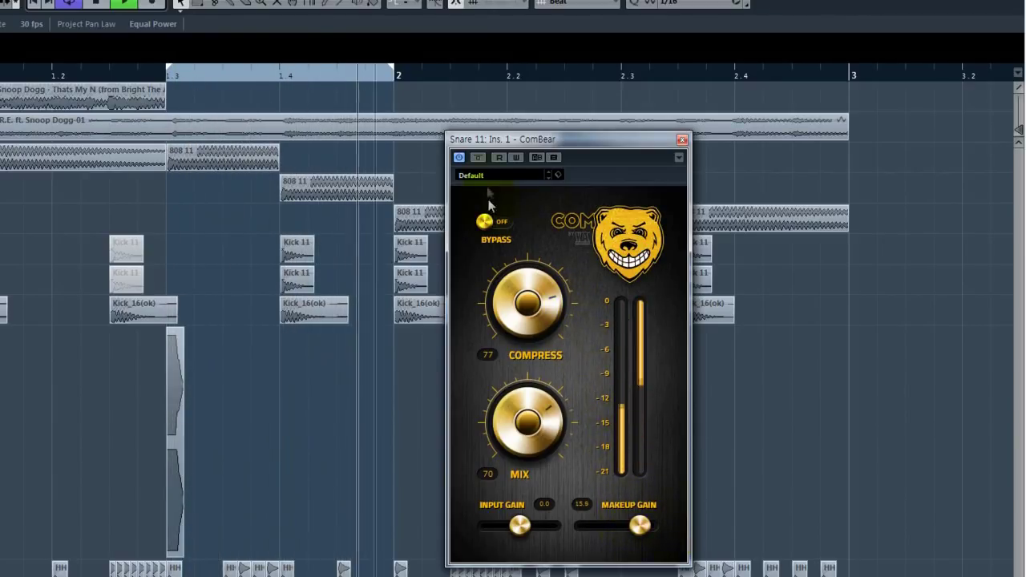
# Step: Compare the snare with the bypassed signal, level-match it with Makeup Gain at 12.4, and stop playback
pyautogui.click(477, 158)
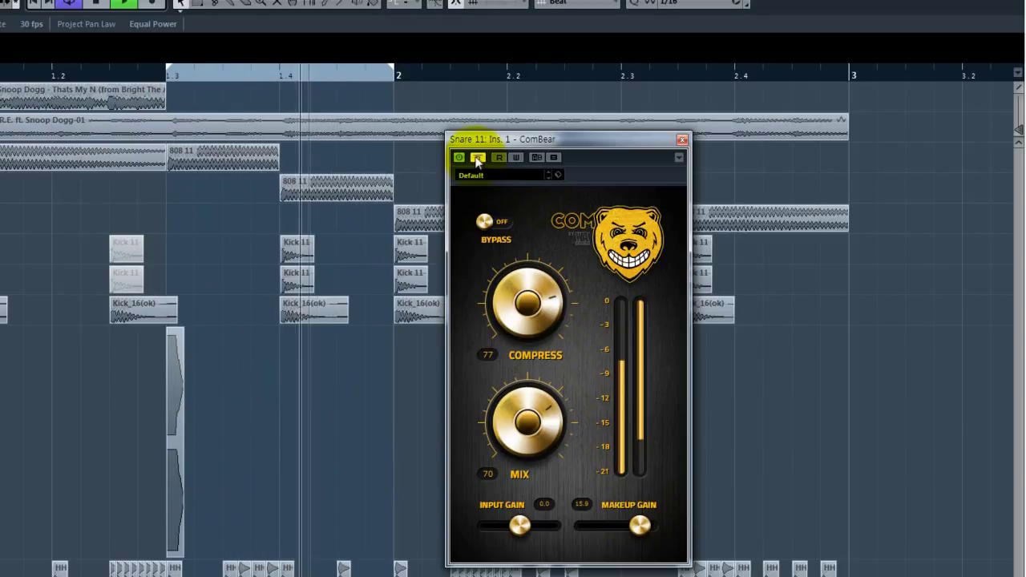
pyautogui.moveTo(630, 513); pyautogui.dragTo(621, 526)
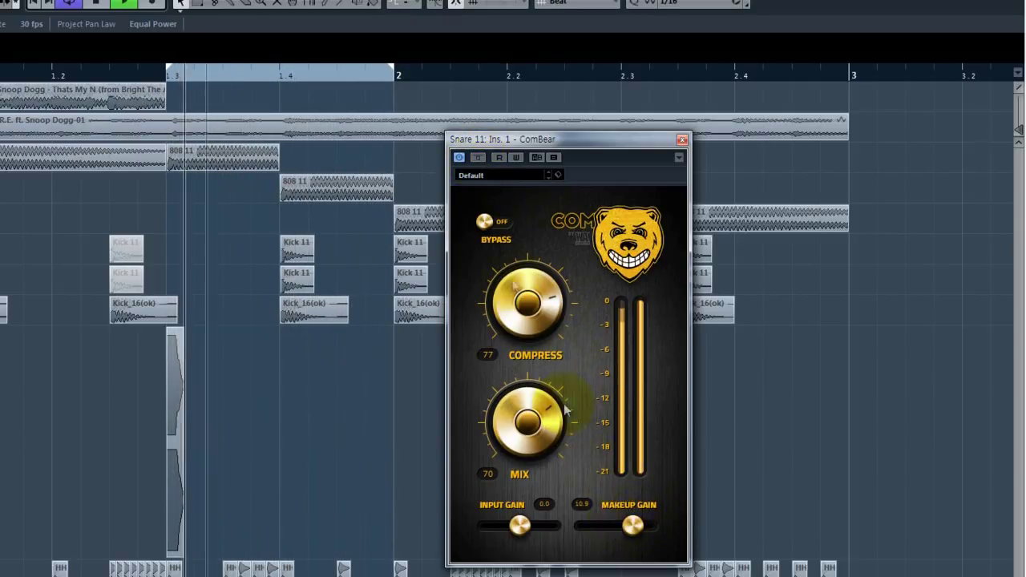
pyautogui.moveTo(621, 529); pyautogui.dragTo(635, 535)
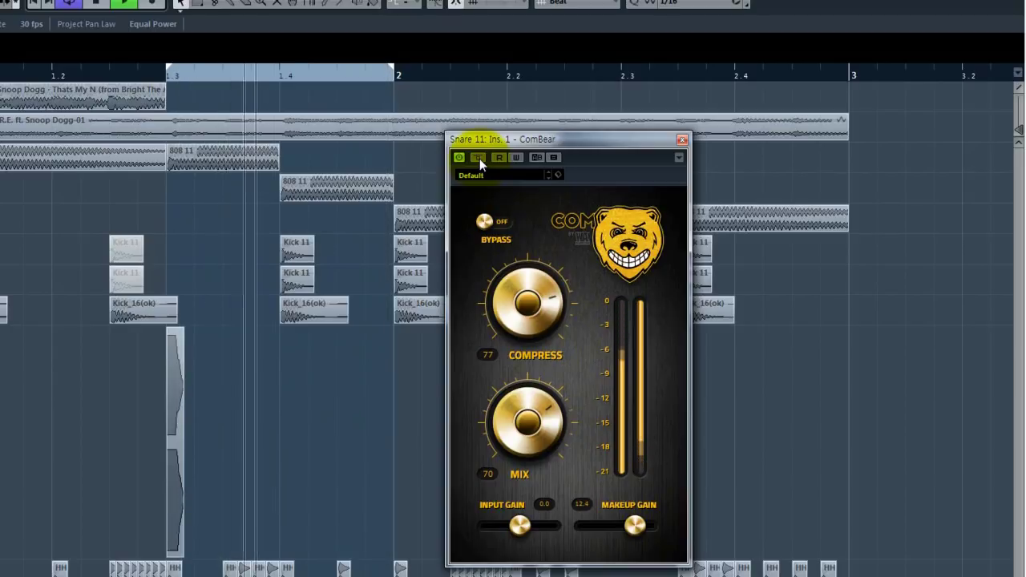
pyautogui.press('space')
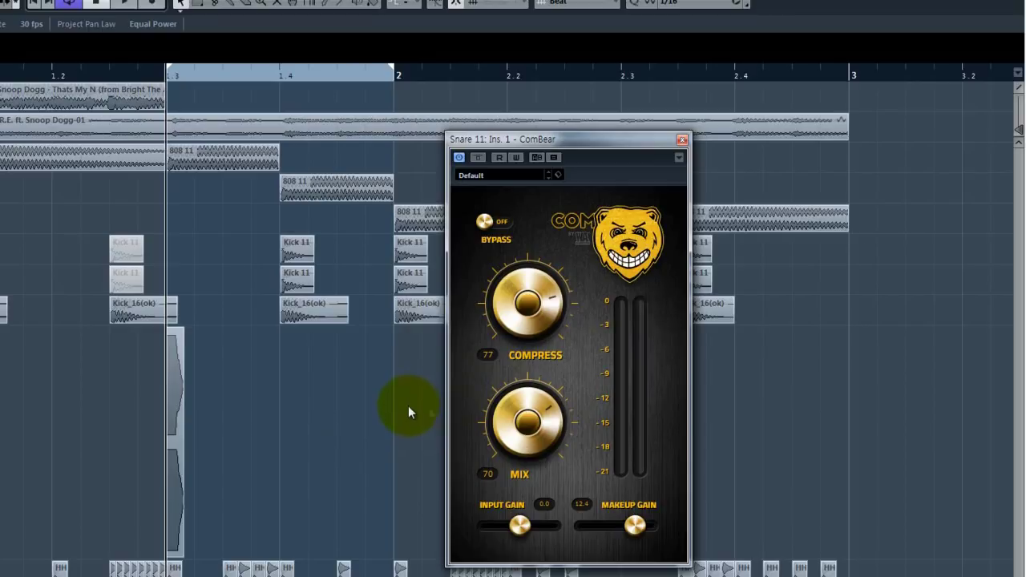
pyautogui.moveTo(608, 144)
pyautogui.mouseDown()
pyautogui.moveTo(588, 148)
pyautogui.moveTo(596, 137)
pyautogui.mouseUp()
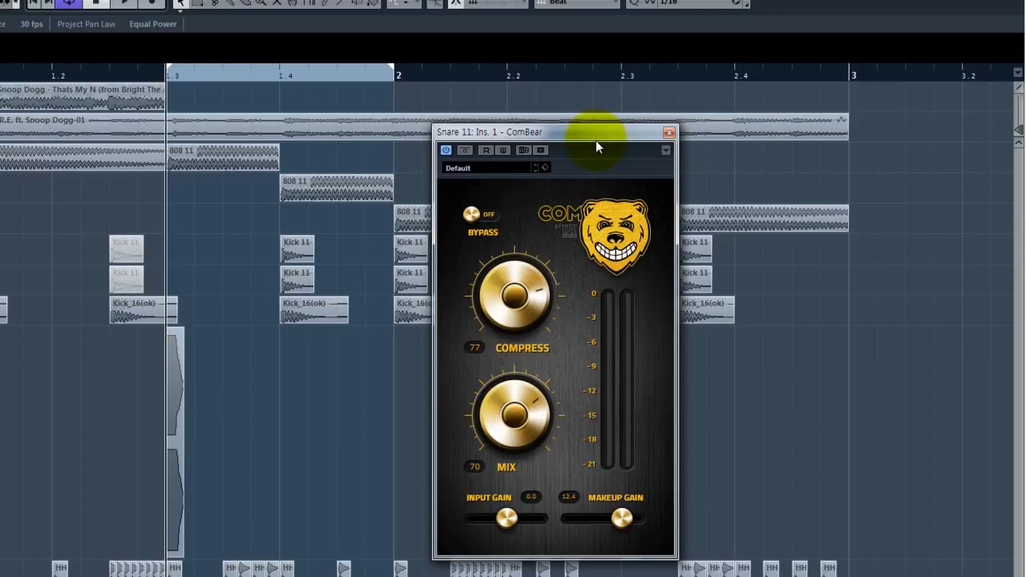
pyautogui.moveTo(596, 143); pyautogui.dragTo(558, 160)
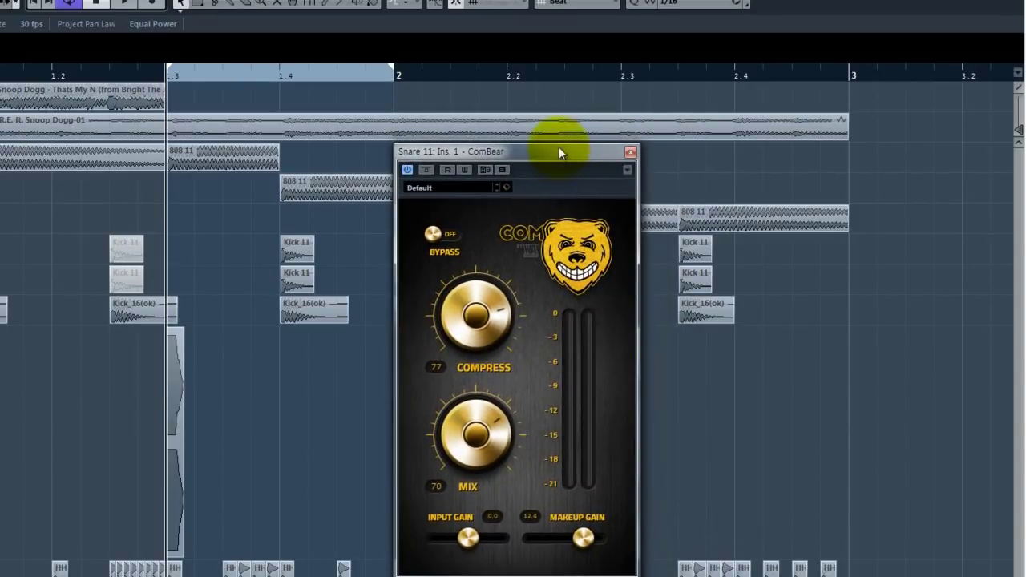
pyautogui.moveTo(558, 153); pyautogui.dragTo(560, 160)
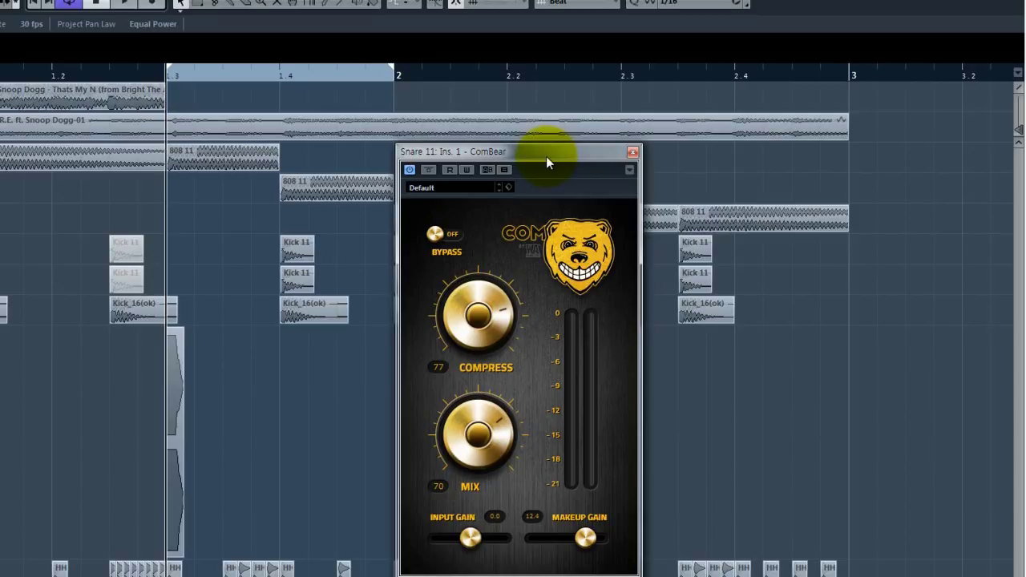
pyautogui.moveTo(547, 156); pyautogui.dragTo(546, 154)
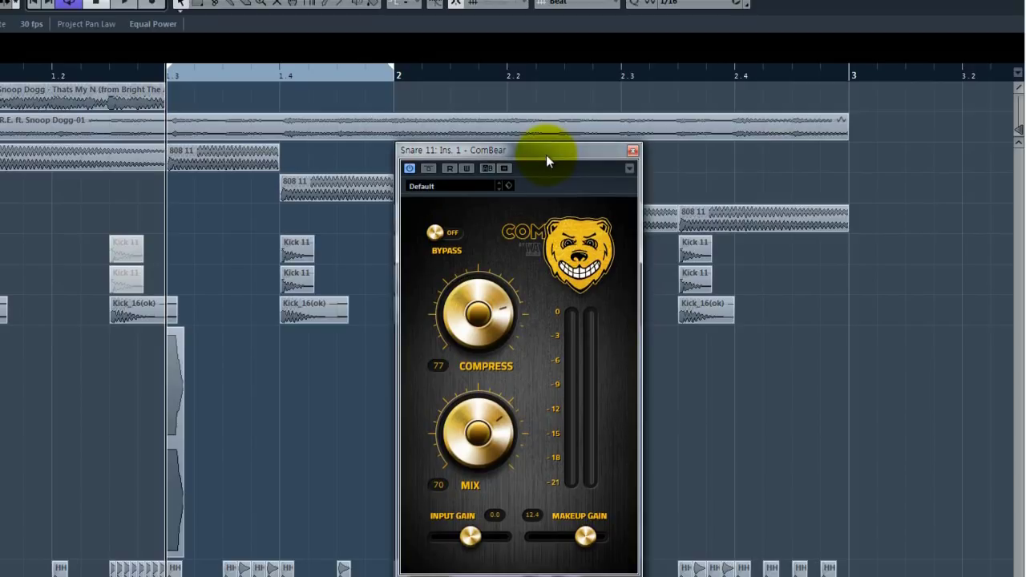